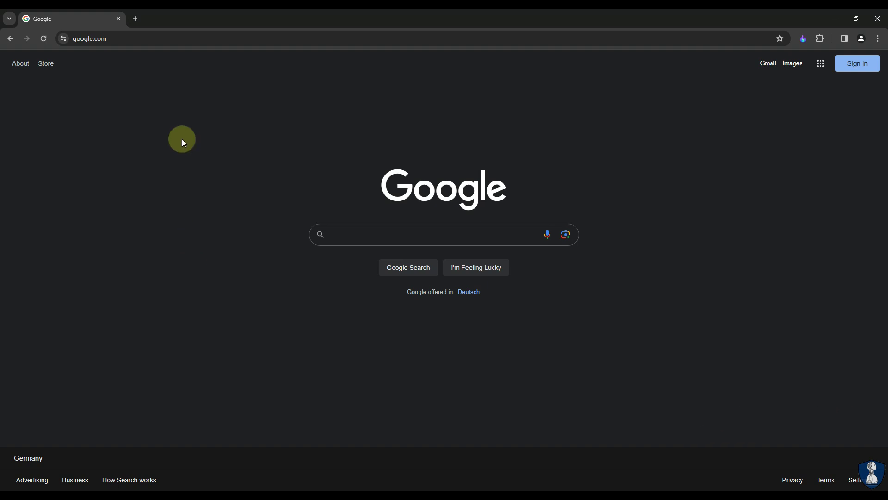
Search Google for 'square x' and open the SquareX homepage result
{"action": "left_click", "coordinate": [373, 233]}
{"action": "type", "text": "sq"}
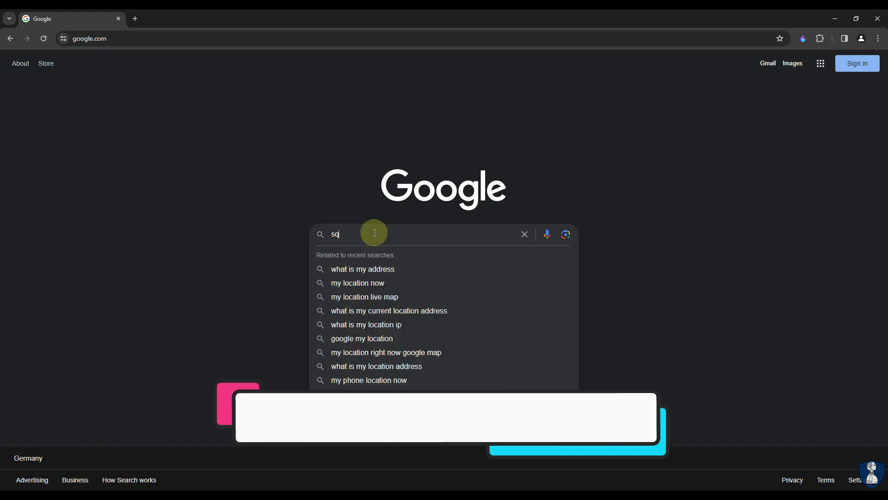
{"action": "type", "text": "uar"}
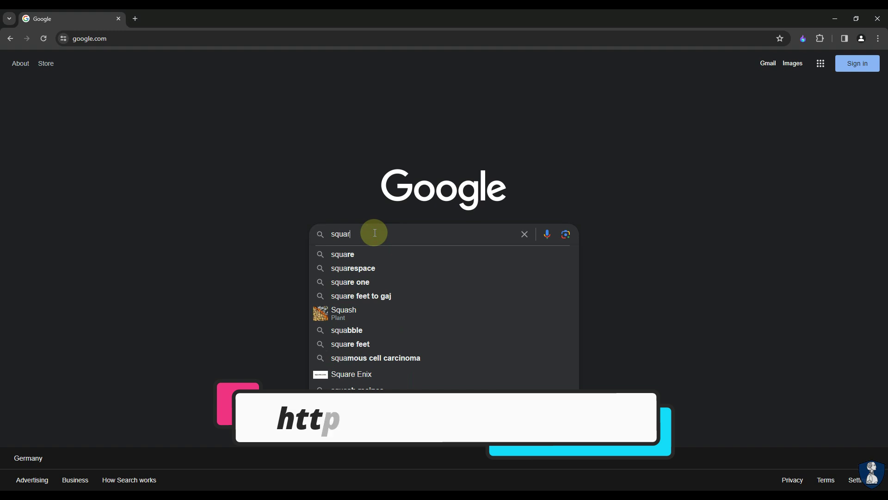
{"action": "type", "text": "e x"}
{"action": "key", "text": "Return"}
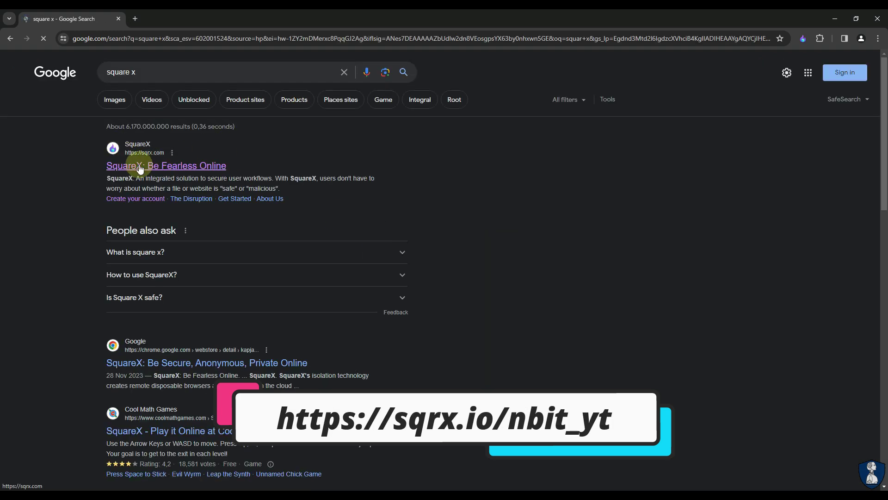
{"action": "left_click", "coordinate": [141, 166]}
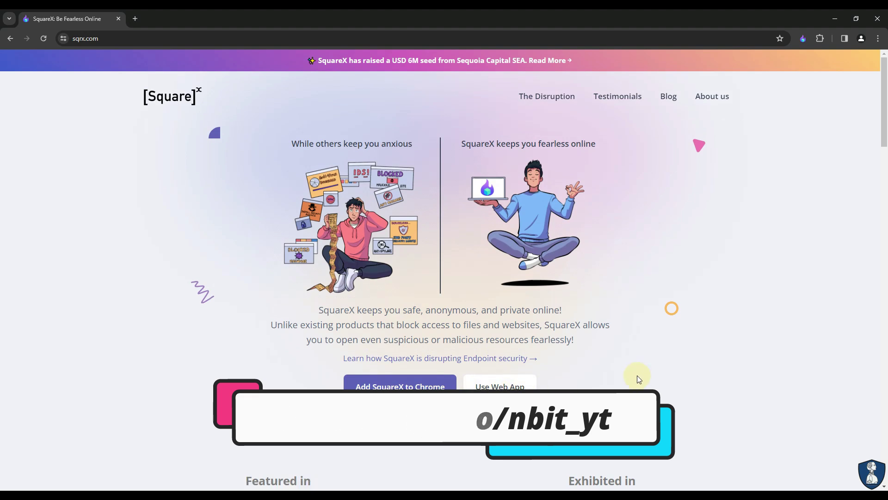
Add SquareX to Chrome, check its extension panel, close the welcome tab, and start a blank tab
{"action": "left_click", "coordinate": [379, 385]}
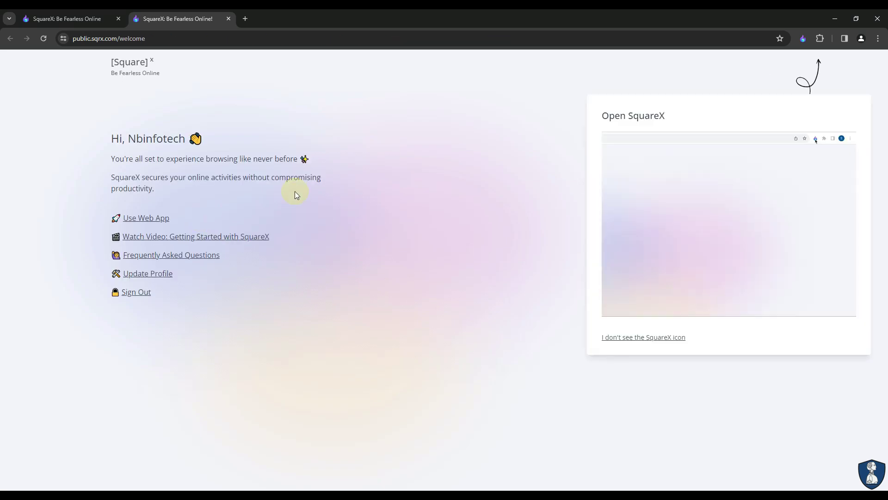
{"action": "left_click", "coordinate": [820, 38]}
{"action": "left_click", "coordinate": [621, 90]}
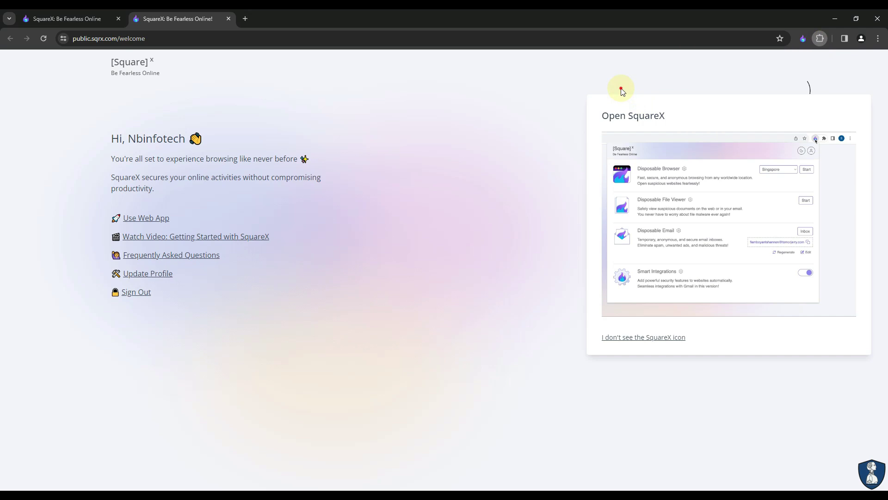
{"action": "left_click", "coordinate": [804, 40]}
{"action": "left_click", "coordinate": [230, 23]}
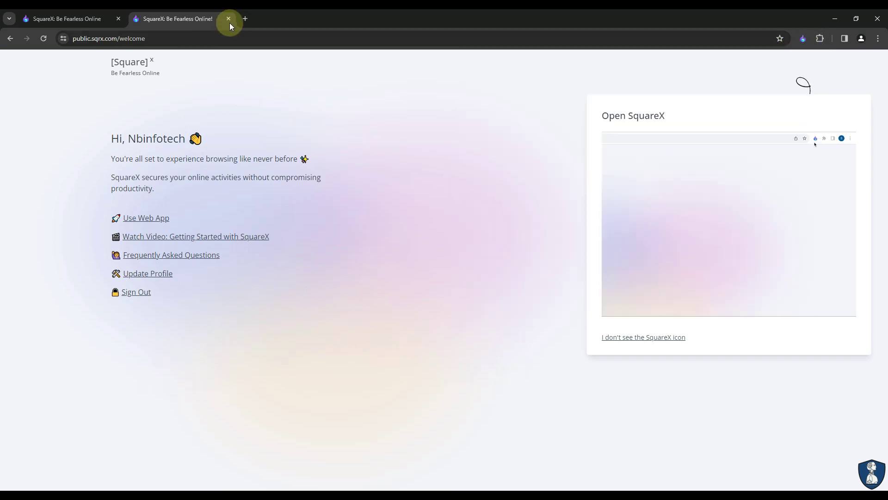
{"action": "left_click", "coordinate": [228, 19]}
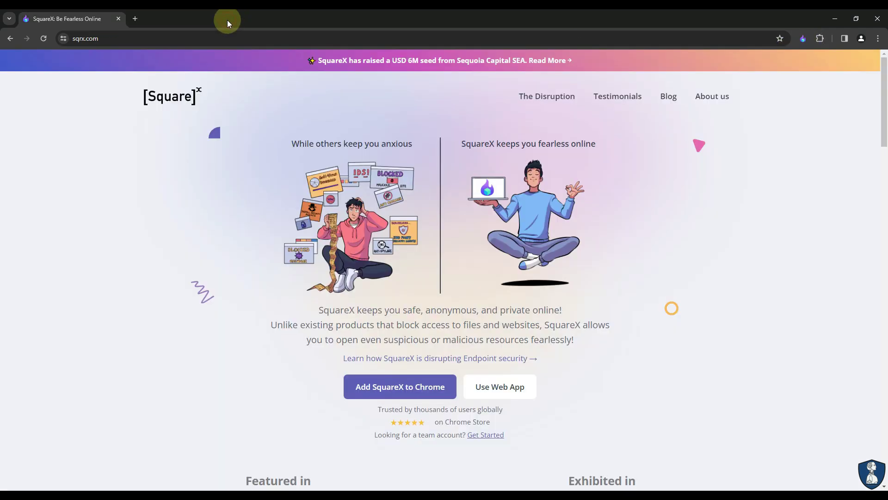
{"action": "left_click", "coordinate": [137, 20]}
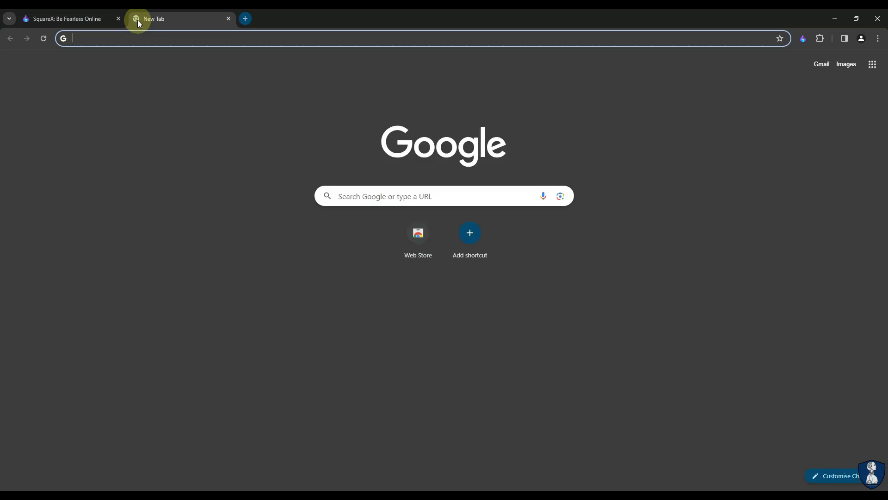
Look up 'what is my location' on mylocation.org, confirm Frankfurt am Main, Germany, and close it
{"action": "type", "text": "what is my location"}
{"action": "key", "text": "Return"}
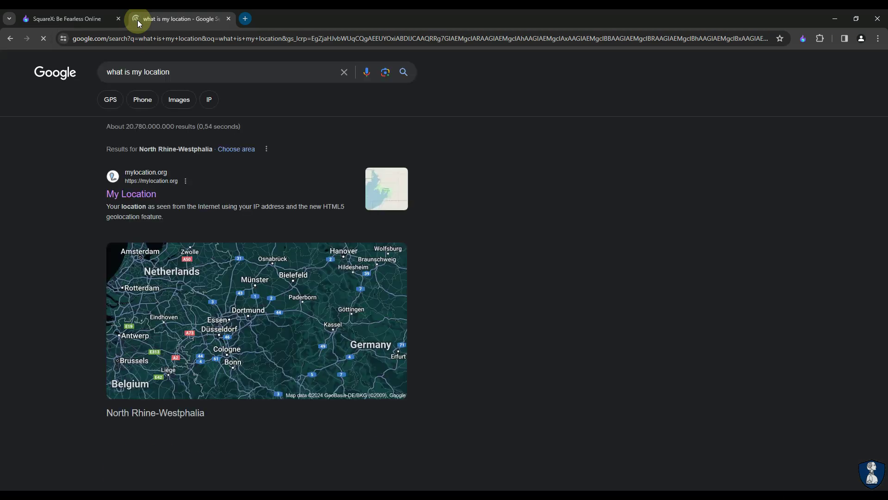
{"action": "left_click", "coordinate": [124, 195]}
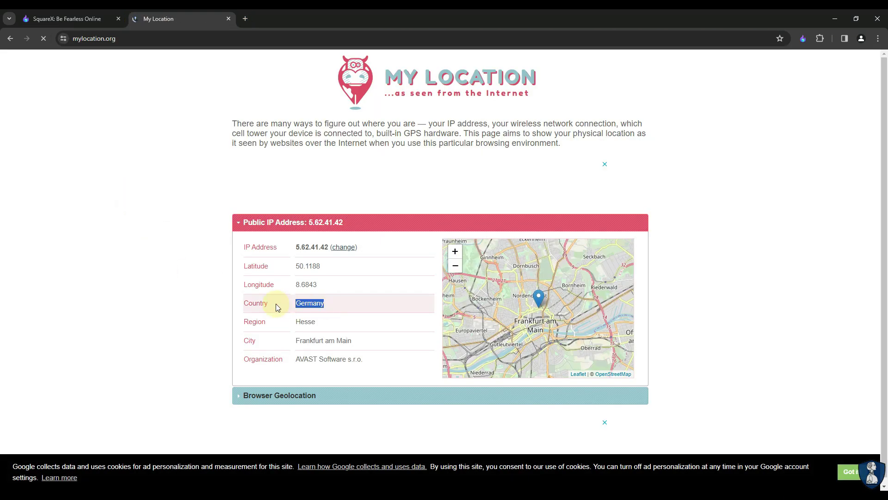
{"action": "left_click_drag", "start_coordinate": [297, 341], "coordinate": [379, 342]}
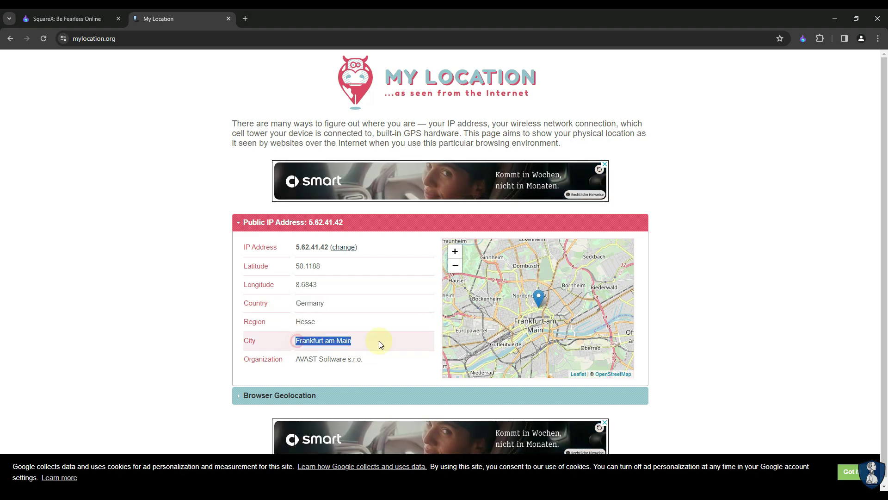
{"action": "left_click", "coordinate": [228, 19]}
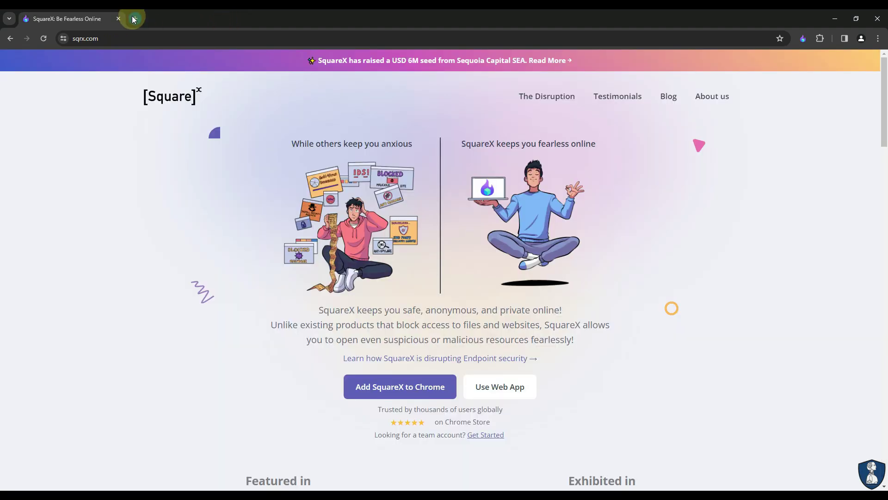
Explore the SquareX panel's Disposable Browser, Disposable File Viewer and Disposable Email features
{"action": "left_click", "coordinate": [803, 39]}
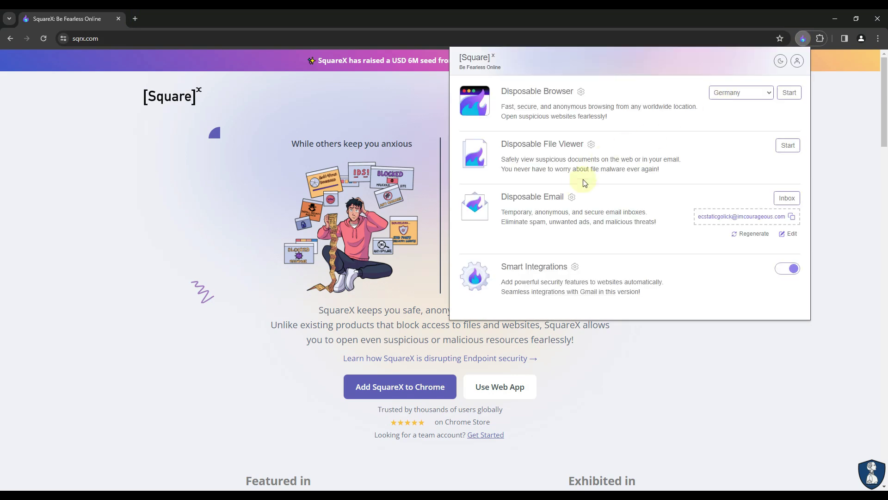
{"action": "left_click", "coordinate": [798, 61]}
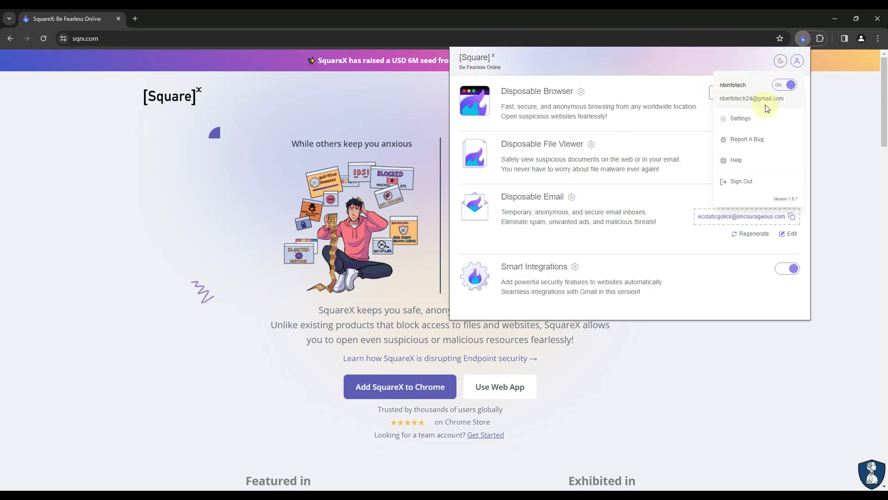
{"action": "left_click", "coordinate": [663, 66]}
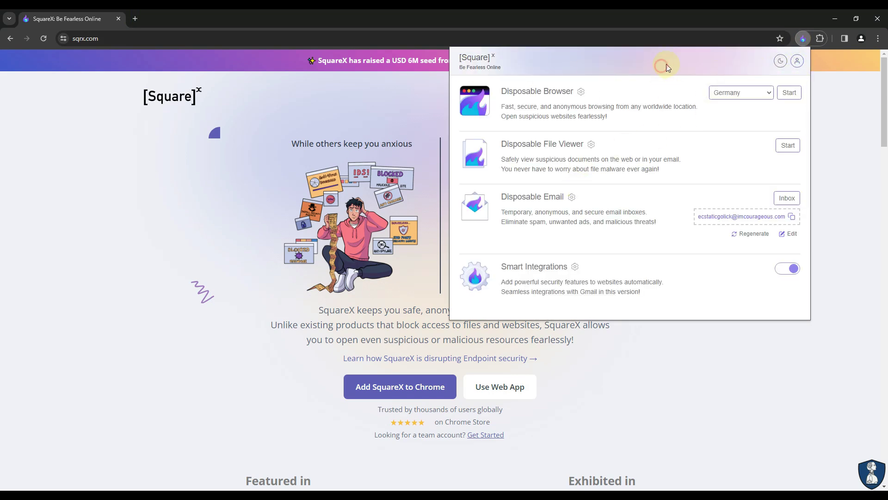
{"action": "left_click", "coordinate": [733, 93]}
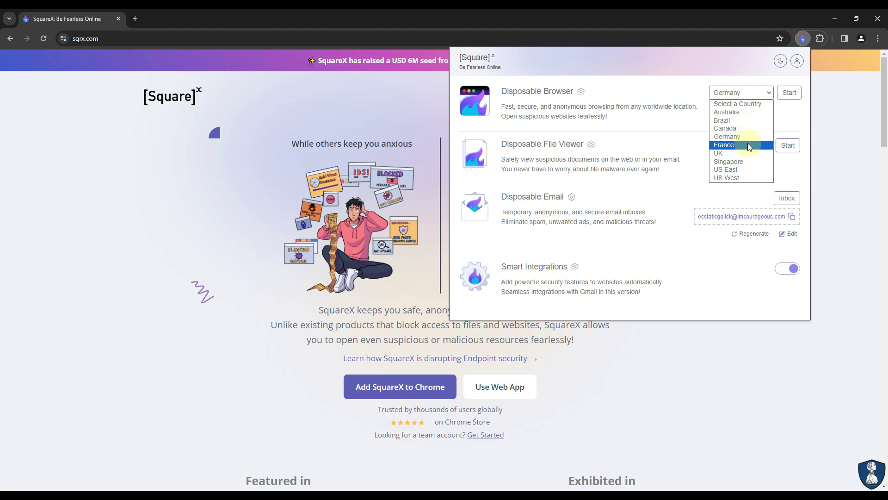
{"action": "left_click", "coordinate": [665, 155]}
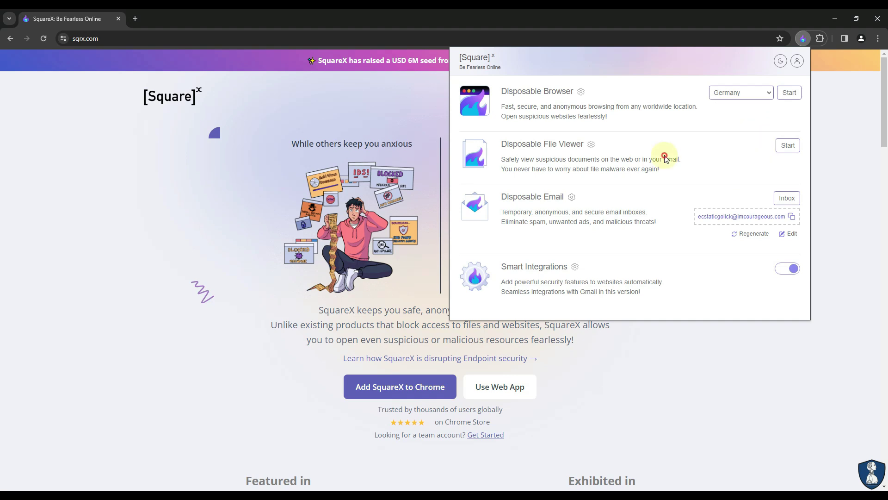
{"action": "left_click_drag", "start_coordinate": [530, 94], "coordinate": [578, 94]}
{"action": "left_click_drag", "start_coordinate": [502, 144], "coordinate": [584, 144]}
{"action": "left_click_drag", "start_coordinate": [501, 195], "coordinate": [568, 196]}
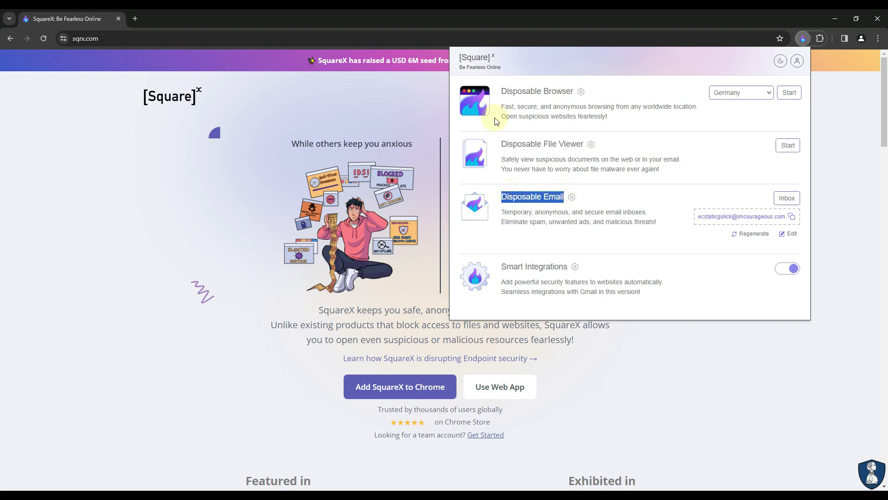
Choose Singapore as the disposable browser location and start the session
{"action": "left_click", "coordinate": [761, 93]}
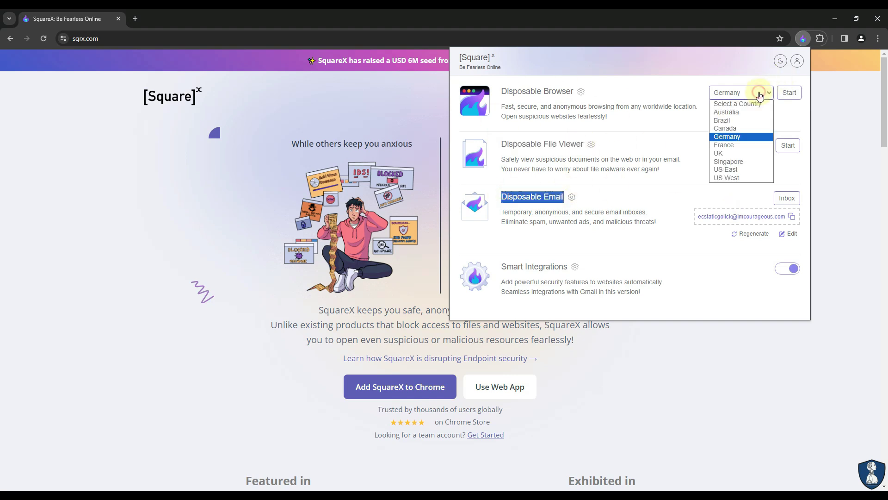
{"action": "left_click", "coordinate": [735, 162]}
{"action": "left_click", "coordinate": [789, 93]}
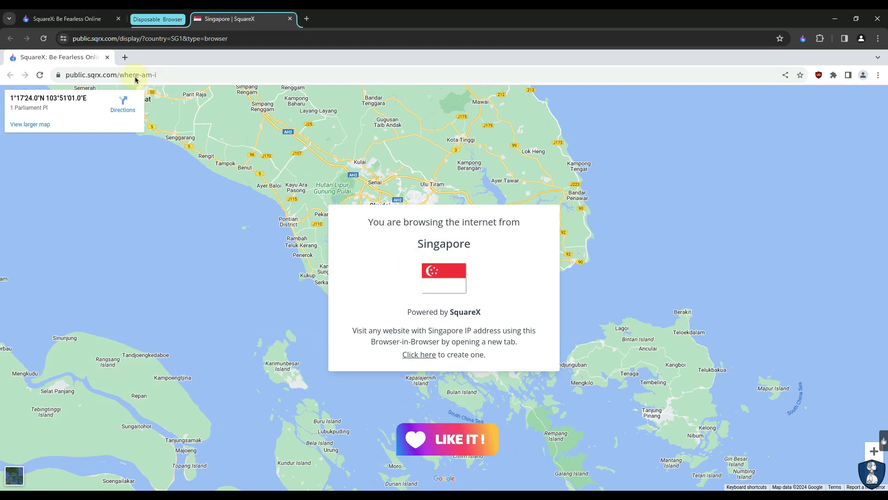
Search 'what is my location' in the Singapore disposable browser and open the My Location result
{"action": "left_click", "coordinate": [198, 37]}
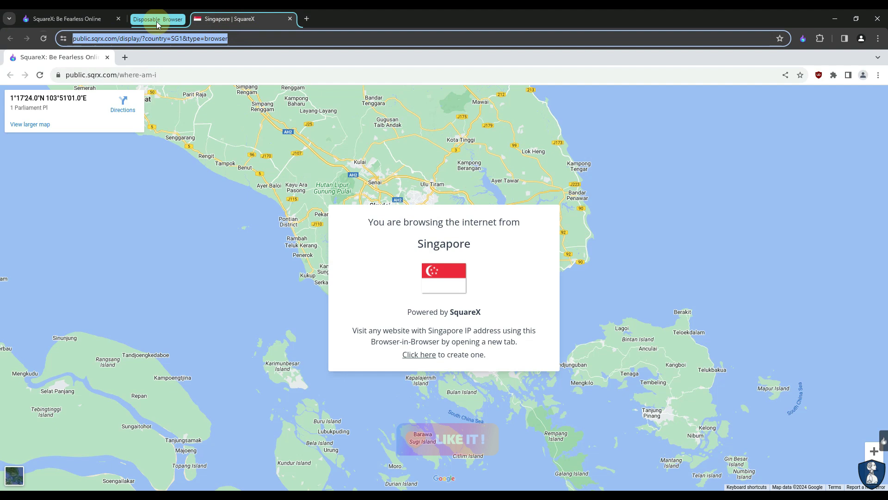
{"action": "left_click", "coordinate": [125, 58]}
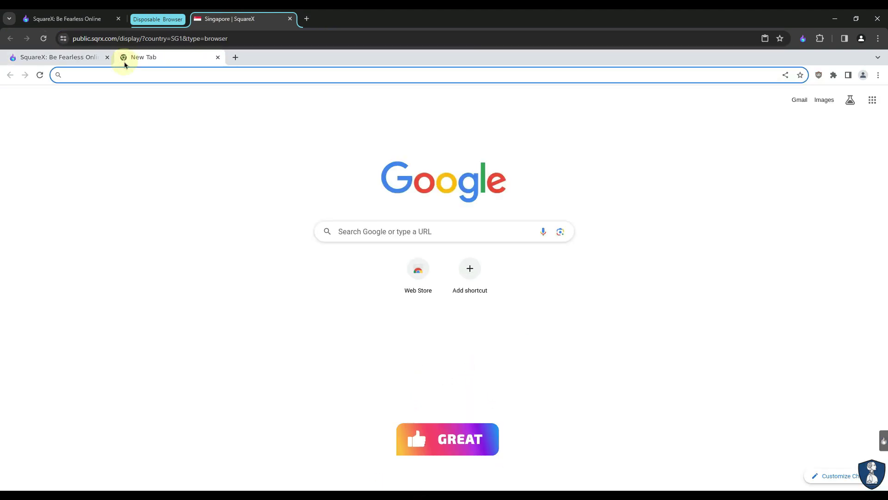
{"action": "left_click", "coordinate": [123, 75]}
{"action": "type", "text": "w"}
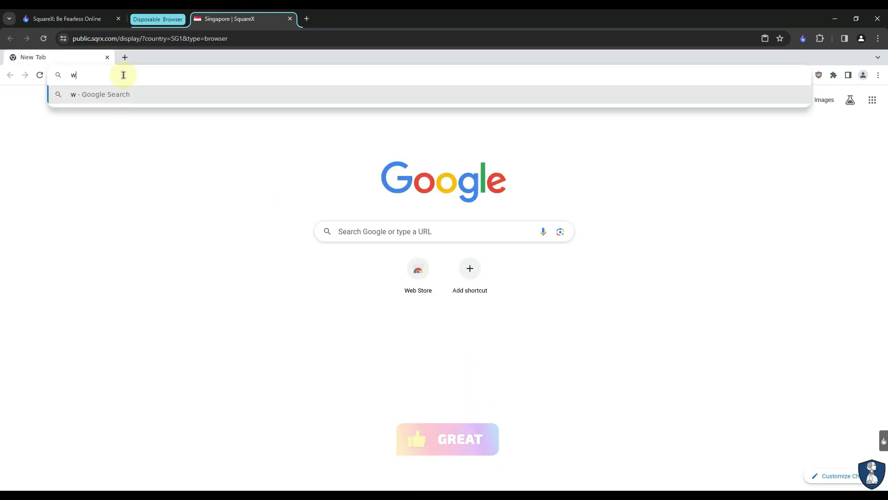
{"action": "type", "text": "hat is my loca"}
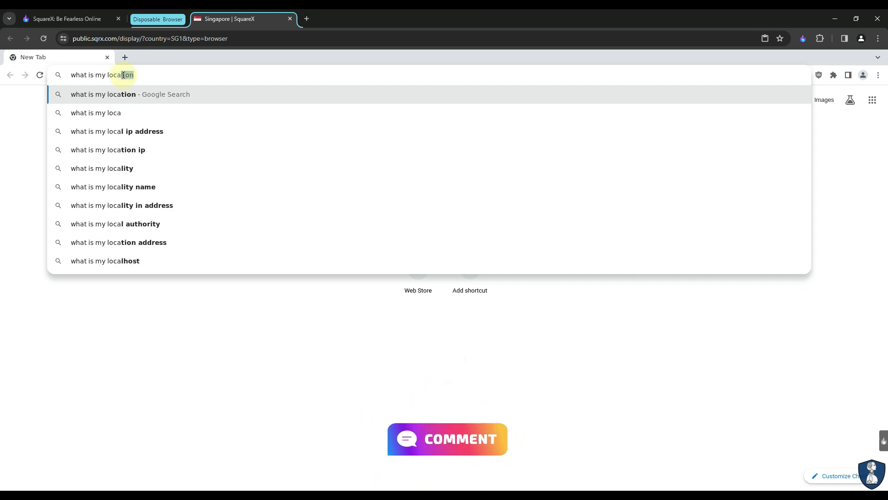
{"action": "type", "text": "tion\\"}
{"action": "key", "text": "Return"}
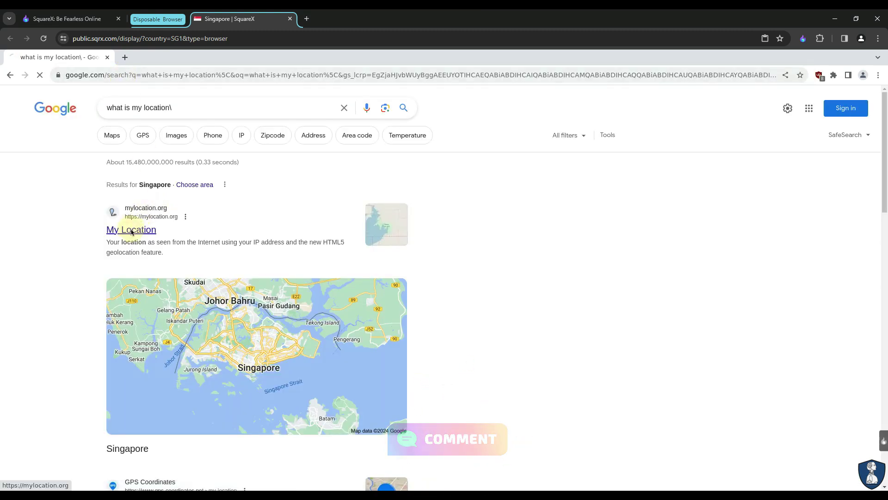
{"action": "left_click", "coordinate": [132, 230]}
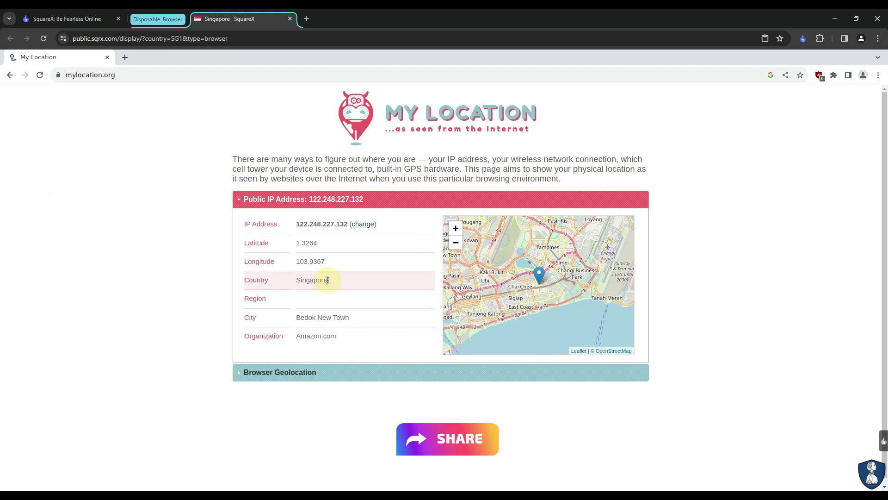
Compare with mylocation.org in the regular tab, which still shows Germany
{"action": "left_click", "coordinate": [56, 20]}
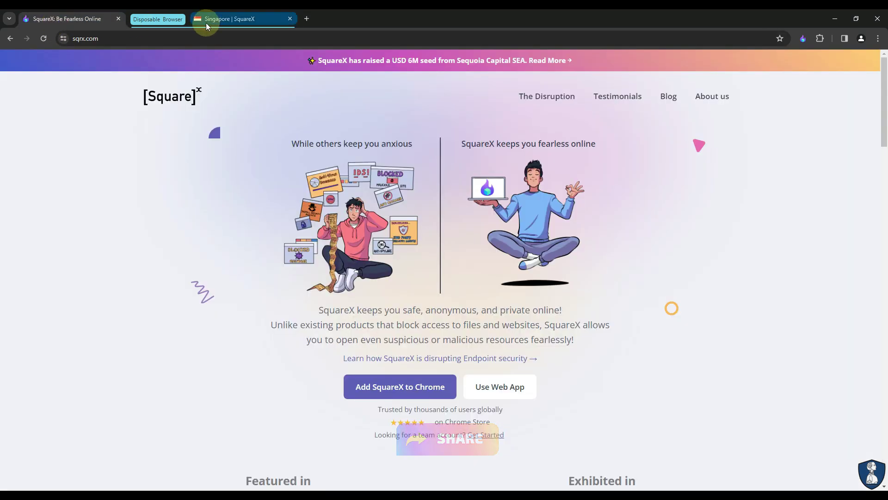
{"action": "left_click", "coordinate": [231, 19]}
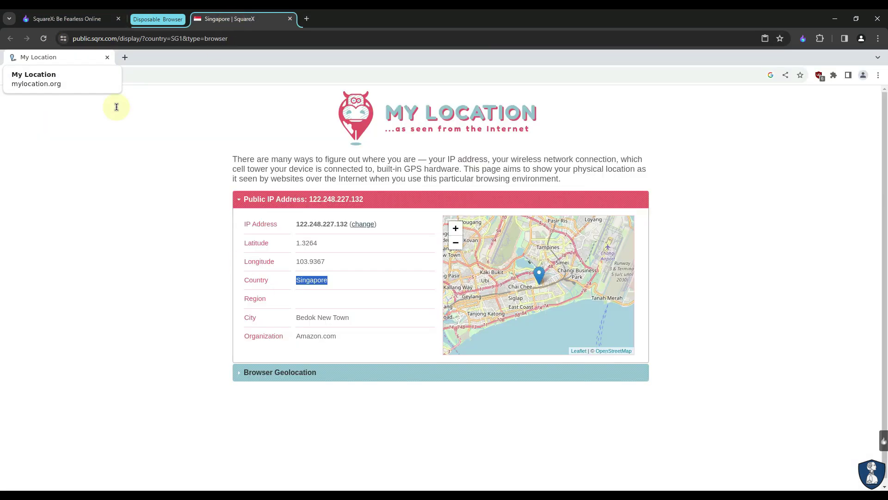
{"action": "left_click", "coordinate": [69, 19]}
{"action": "left_click", "coordinate": [133, 39]}
{"action": "type", "text": "mylocation.org"}
{"action": "key", "text": "Return"}
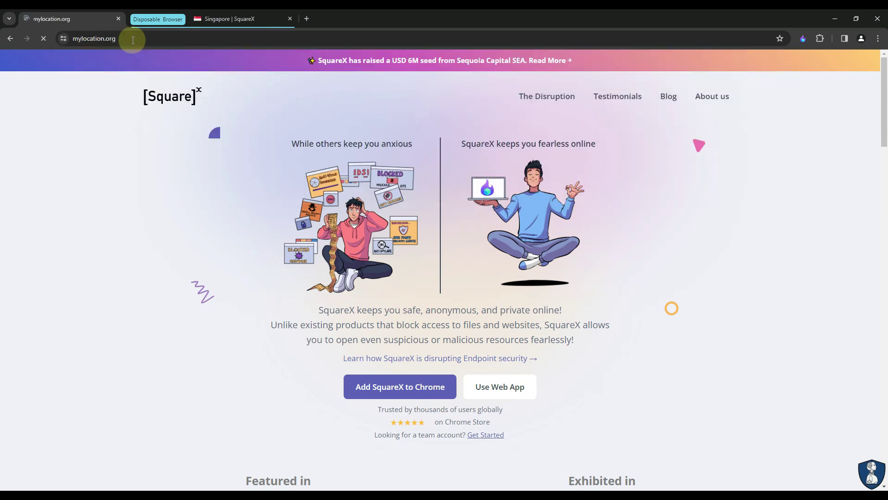
{"action": "left_click_drag", "start_coordinate": [335, 310], "coordinate": [292, 309]}
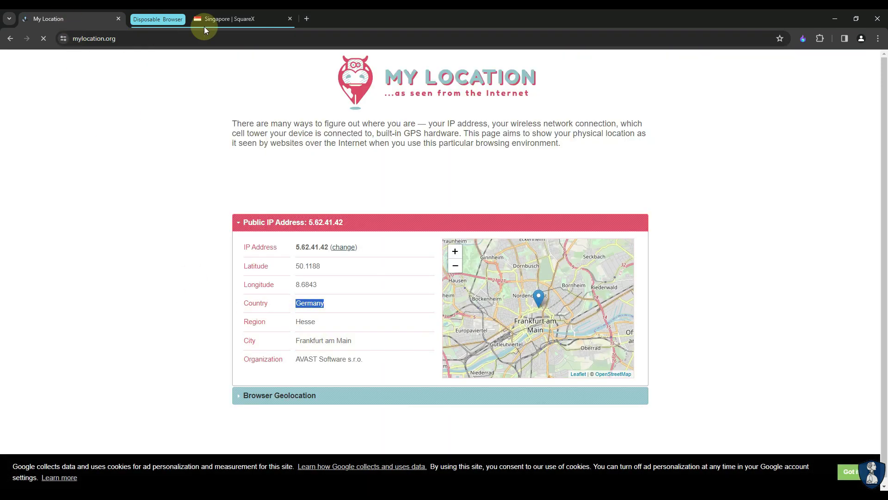
In the disposable browser, replace the My Location page with a fresh blank tab
{"action": "left_click", "coordinate": [212, 18]}
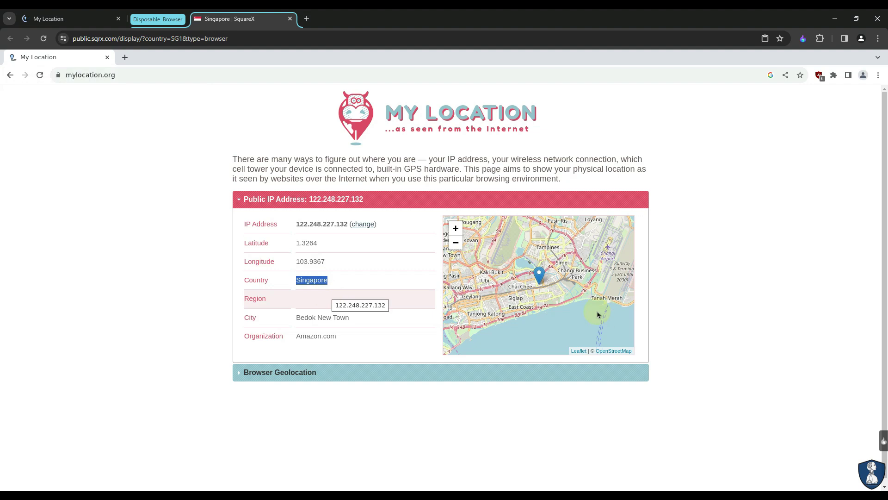
{"action": "left_click", "coordinate": [125, 58]}
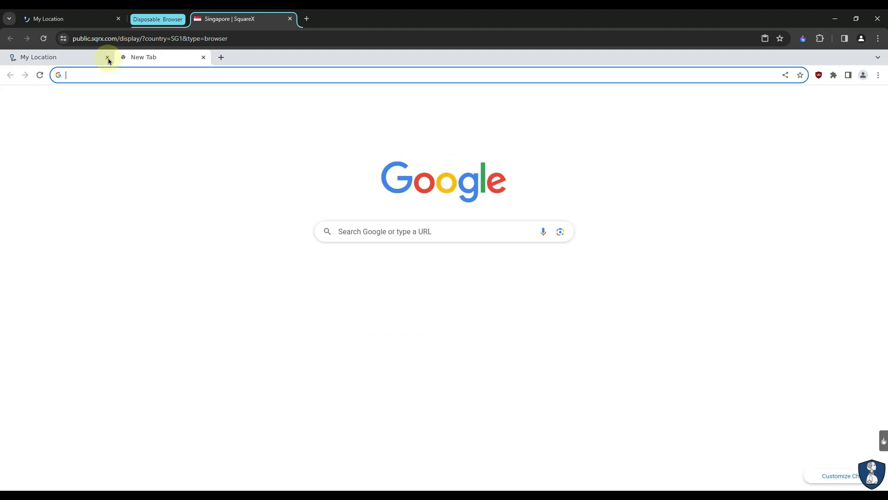
{"action": "left_click", "coordinate": [107, 57]}
{"action": "left_click", "coordinate": [108, 77]}
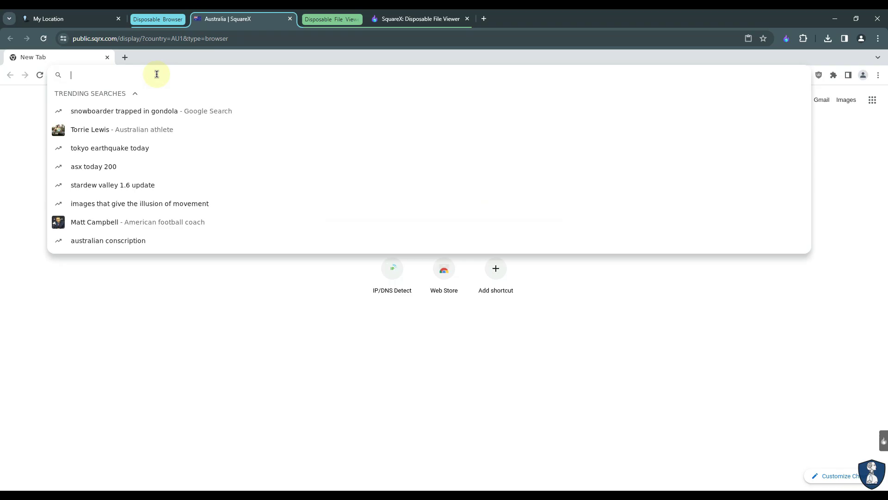
Clear the stray 'tt' text and extend the disposable session by 10 minutes
{"action": "type", "text": "tt"}
{"action": "key", "text": "BackSpace"}
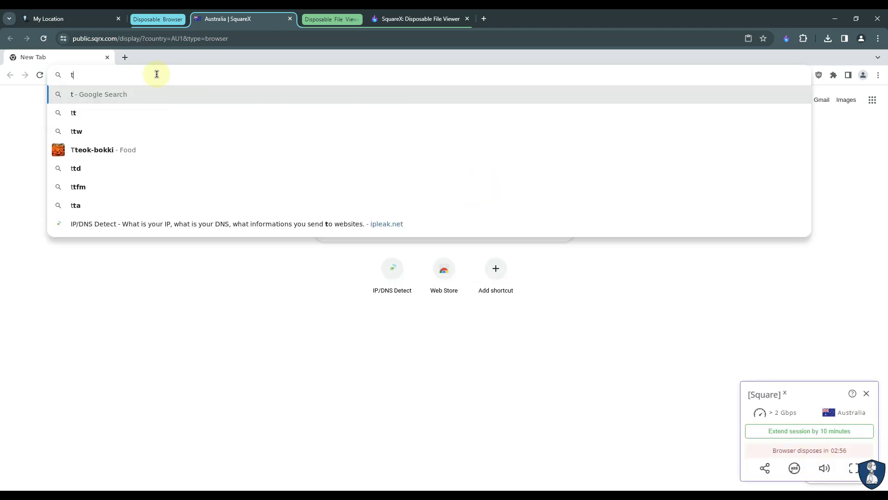
{"action": "key", "text": "BackSpace"}
{"action": "left_click", "coordinate": [184, 328]}
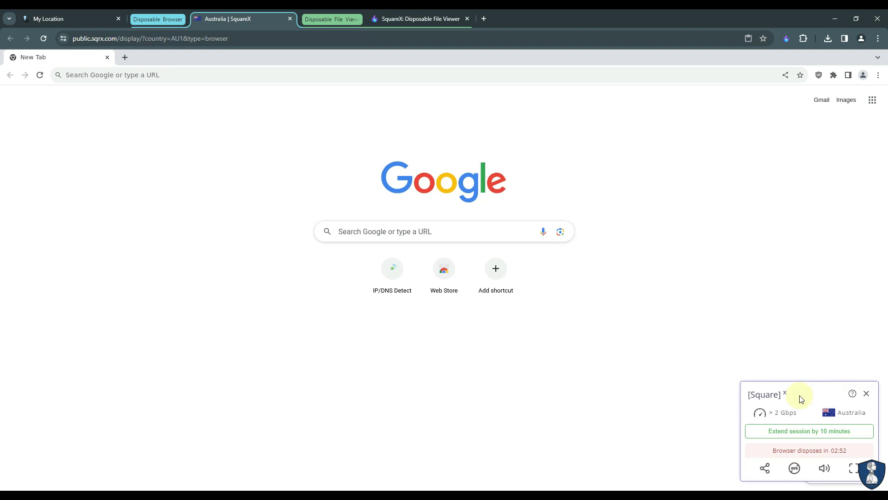
{"action": "left_click", "coordinate": [818, 434]}
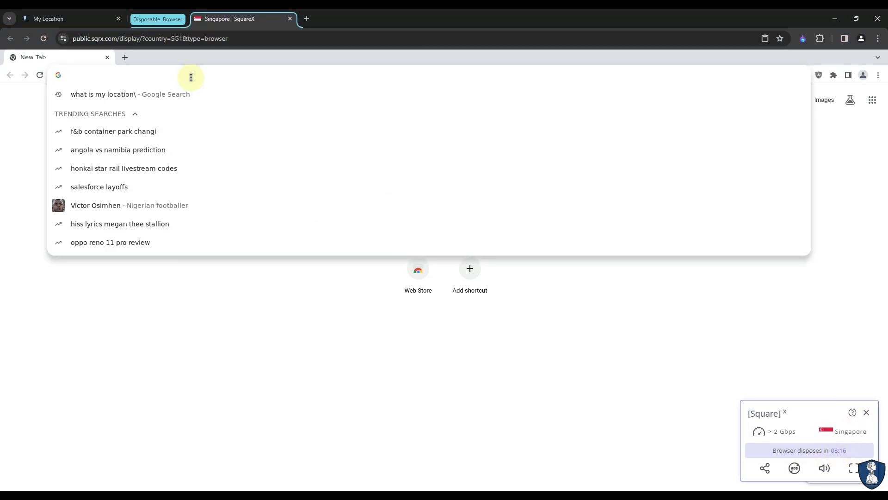
Load ipleak.net and verify the IP and both DNS servers are located in Singapore
{"action": "type", "text": "i"}
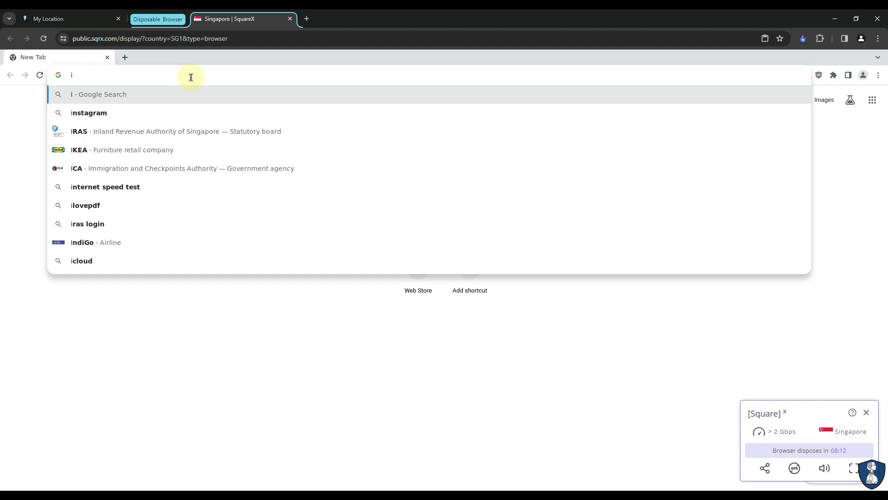
{"action": "type", "text": "pleak.net"}
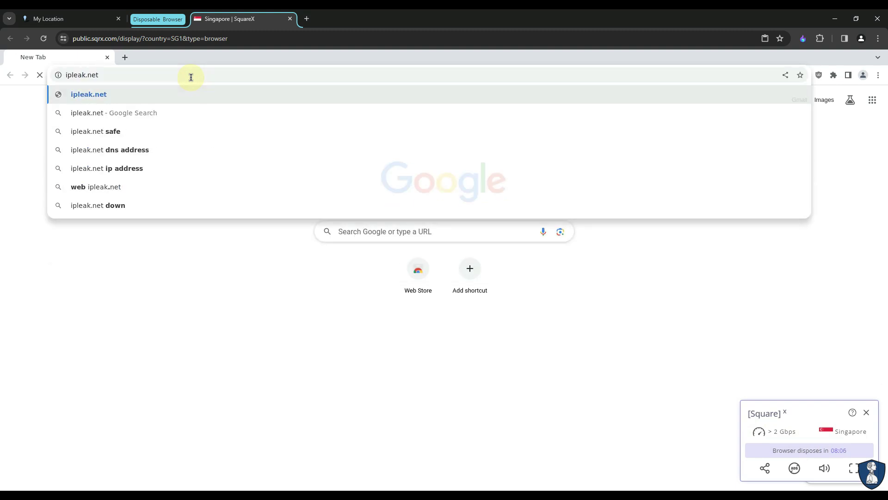
{"action": "key", "text": "Return"}
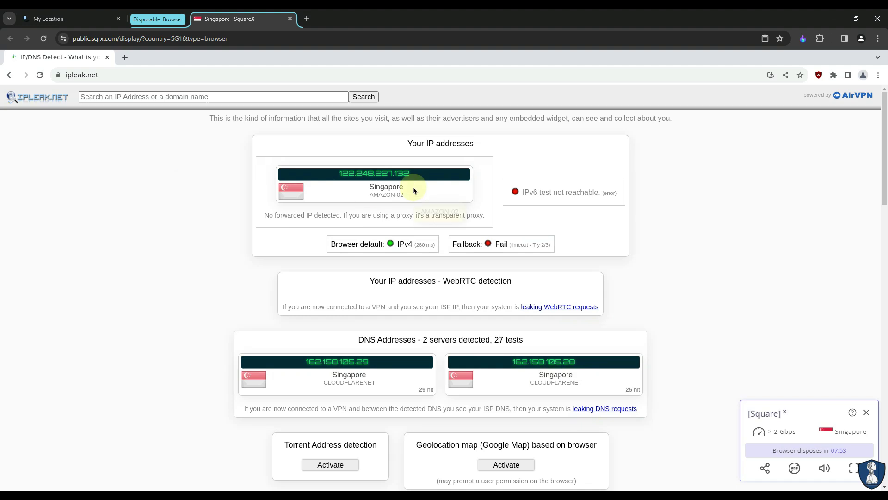
{"action": "left_click_drag", "start_coordinate": [414, 187], "coordinate": [372, 187]}
{"action": "scroll", "coordinate": [368, 307], "scroll_direction": "down", "scroll_amount": 15}
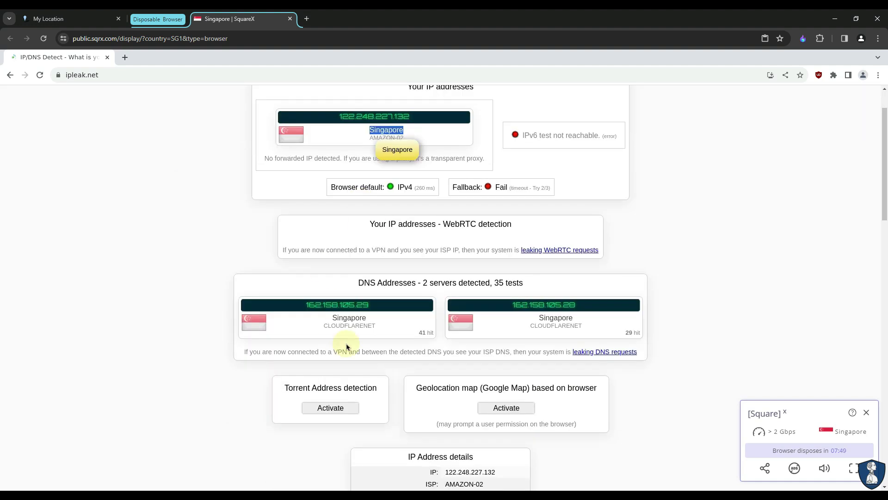
{"action": "scroll", "coordinate": [368, 309], "scroll_direction": "up", "scroll_amount": 3}
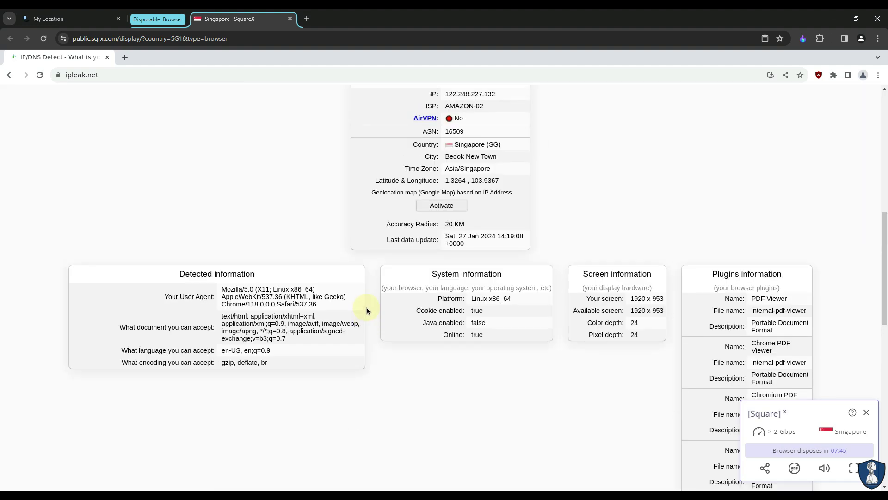
{"action": "scroll", "coordinate": [443, 275], "scroll_direction": "up", "scroll_amount": 3}
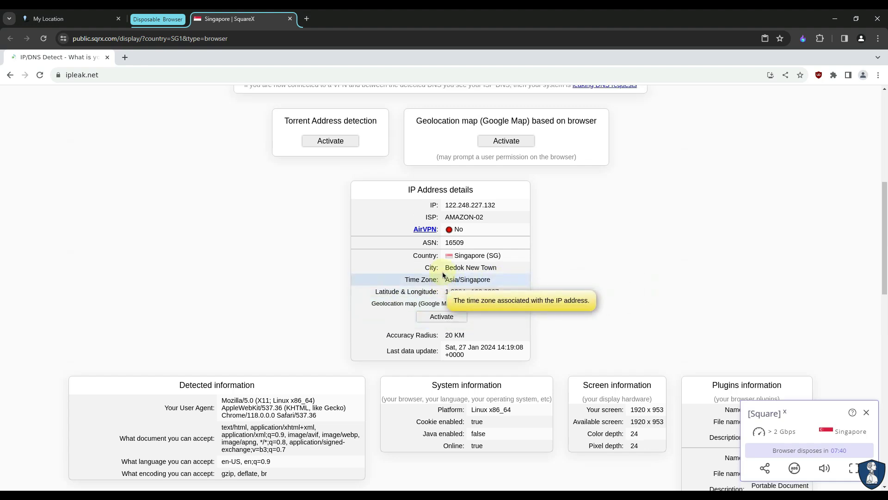
{"action": "left_click_drag", "start_coordinate": [382, 152], "coordinate": [329, 153]}
{"action": "left_click_drag", "start_coordinate": [591, 154], "coordinate": [537, 153]}
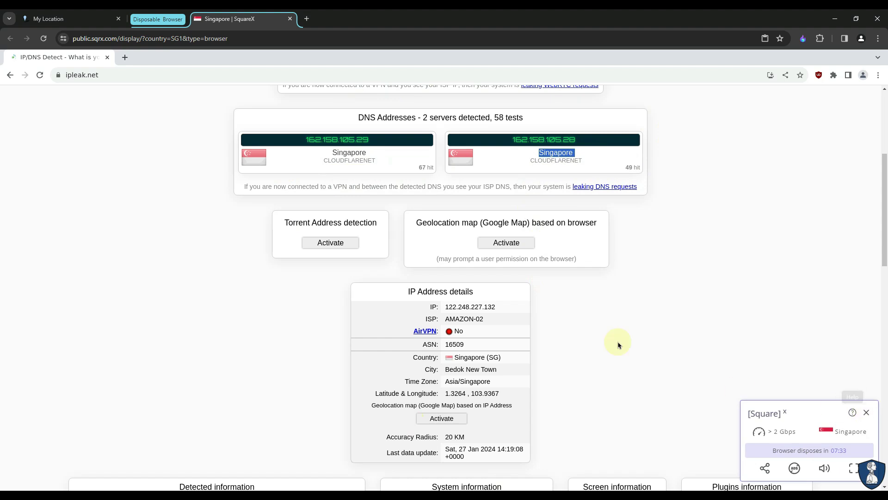
{"action": "left_click", "coordinate": [867, 413]}
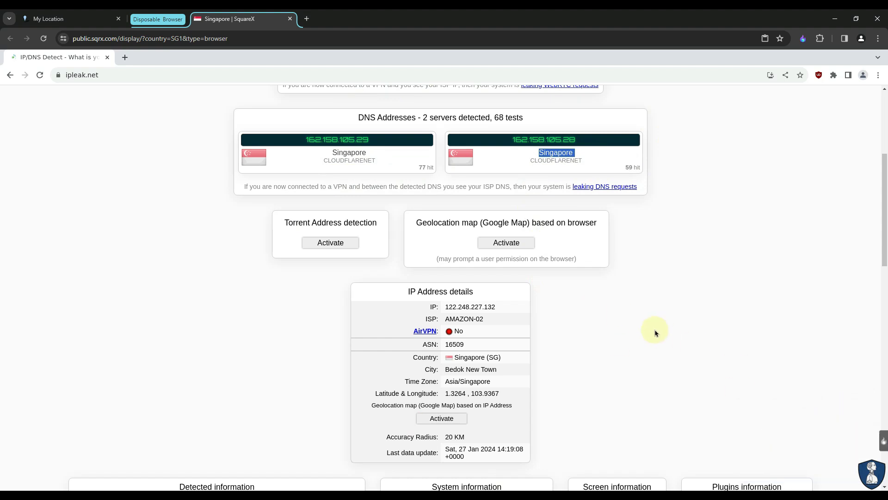
{"action": "scroll", "coordinate": [624, 339], "scroll_direction": "up", "scroll_amount": 5}
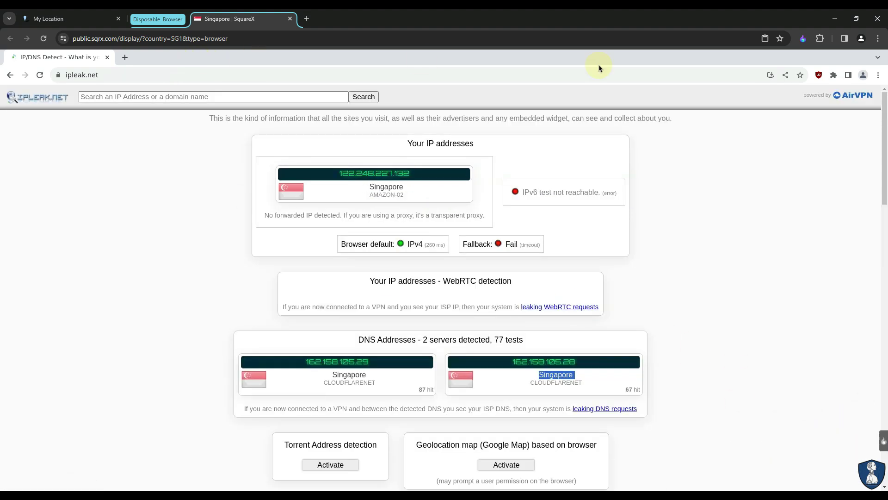
Show the disposable browser's installed extensions, including uBlock Origin
{"action": "left_click", "coordinate": [834, 75]}
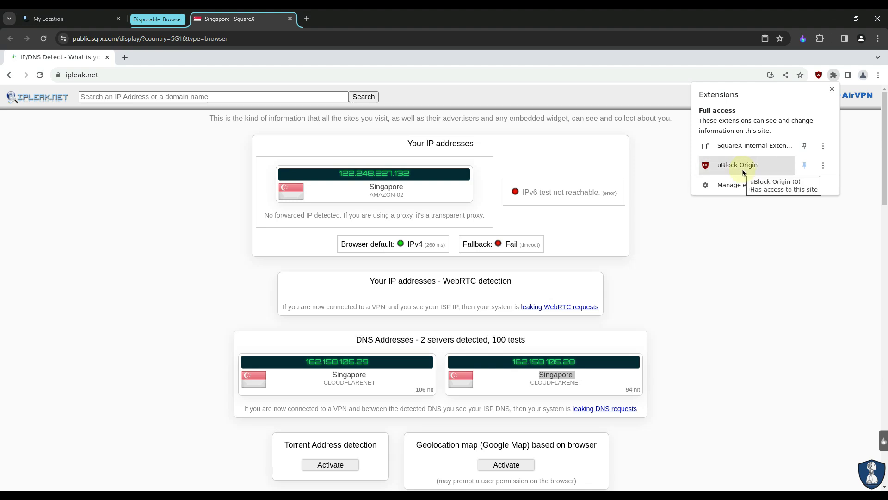
Go to download.com, dismiss the CNET Shopping promo, and view the page with ads allowed
{"action": "left_click", "coordinate": [819, 226]}
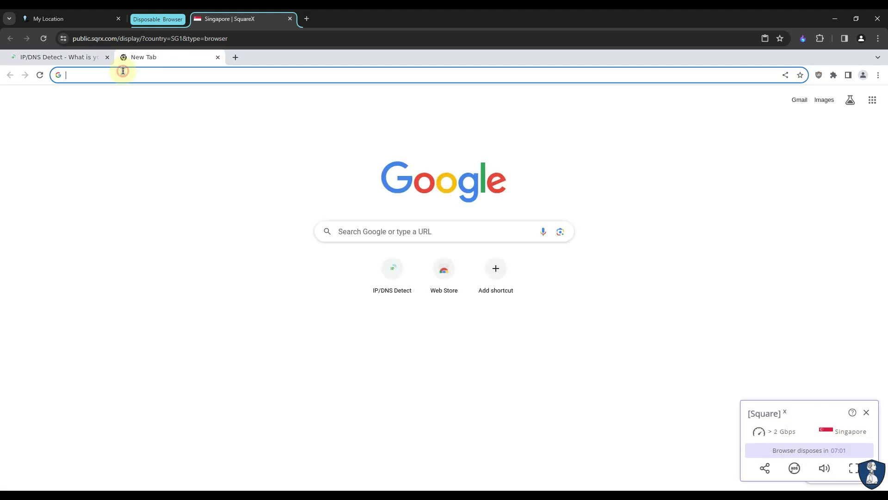
{"action": "type", "text": "download.com"}
{"action": "key", "text": "Return"}
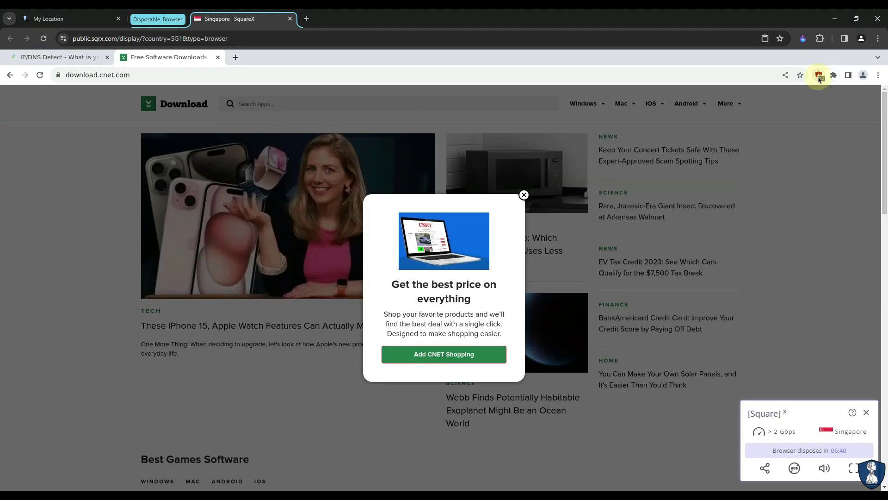
{"action": "left_click", "coordinate": [523, 194]}
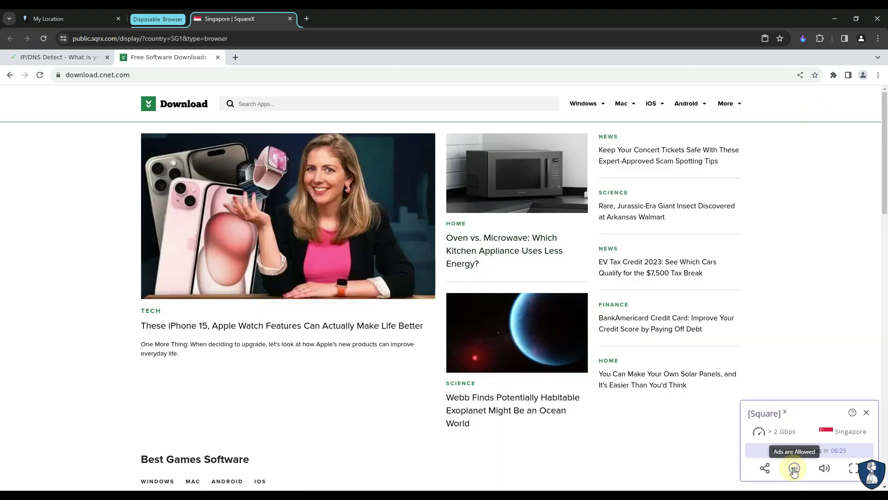
{"action": "left_click", "coordinate": [833, 75]}
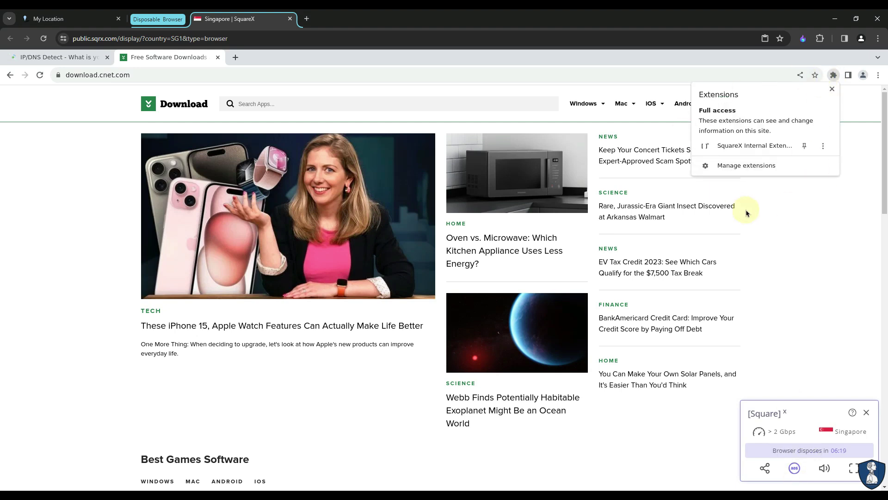
{"action": "left_click", "coordinate": [40, 75]}
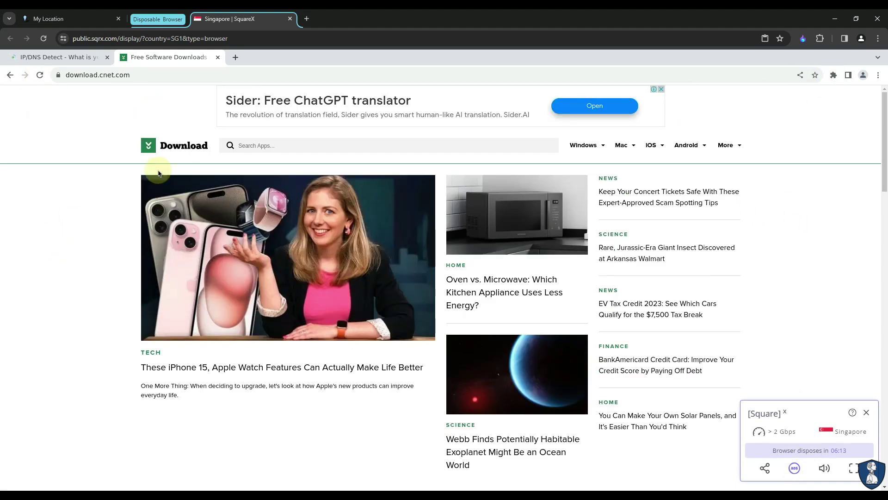
{"action": "scroll", "coordinate": [91, 284], "scroll_direction": "down", "scroll_amount": 10}
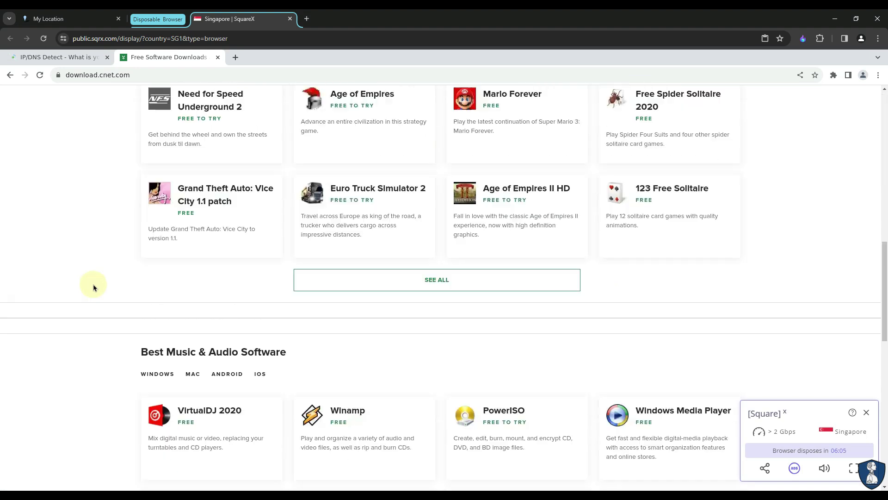
{"action": "scroll", "coordinate": [91, 287], "scroll_direction": "up", "scroll_amount": 6}
{"action": "scroll", "coordinate": [140, 289], "scroll_direction": "up", "scroll_amount": 10}
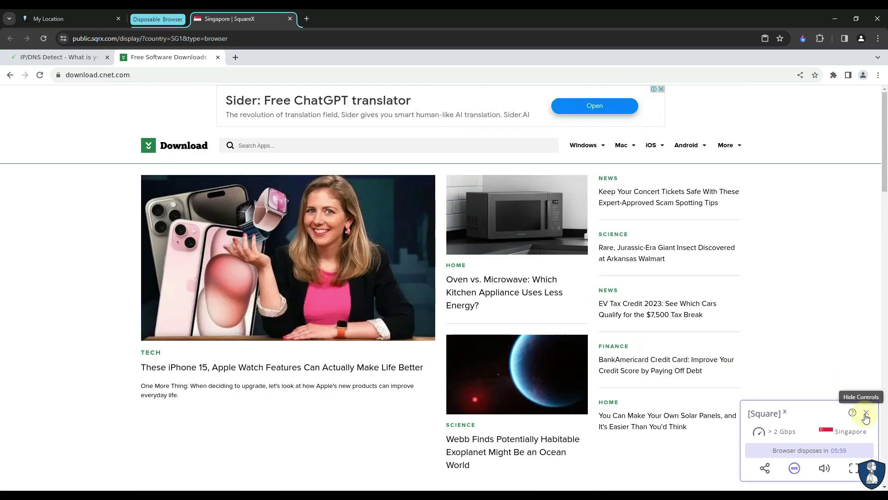
Download Winamp and watch winamp58_3660_beta_full_en-us.exe upload in the Sandbox Uploads panel
{"action": "left_click", "coordinate": [168, 227]}
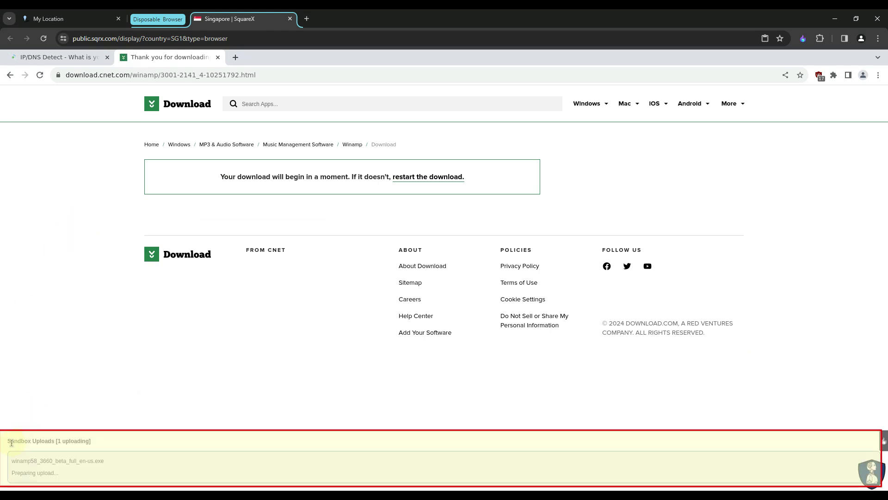
{"action": "left_click_drag", "start_coordinate": [8, 441], "coordinate": [97, 443]}
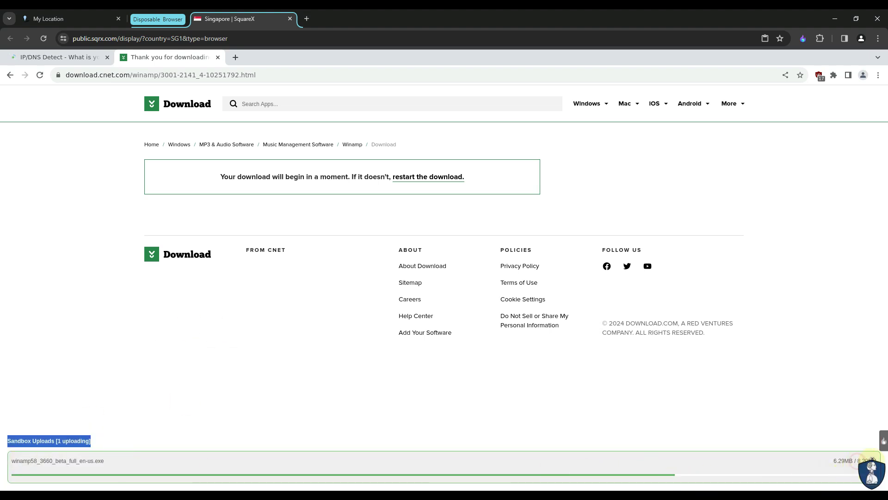
{"action": "double_click", "coordinate": [868, 460]}
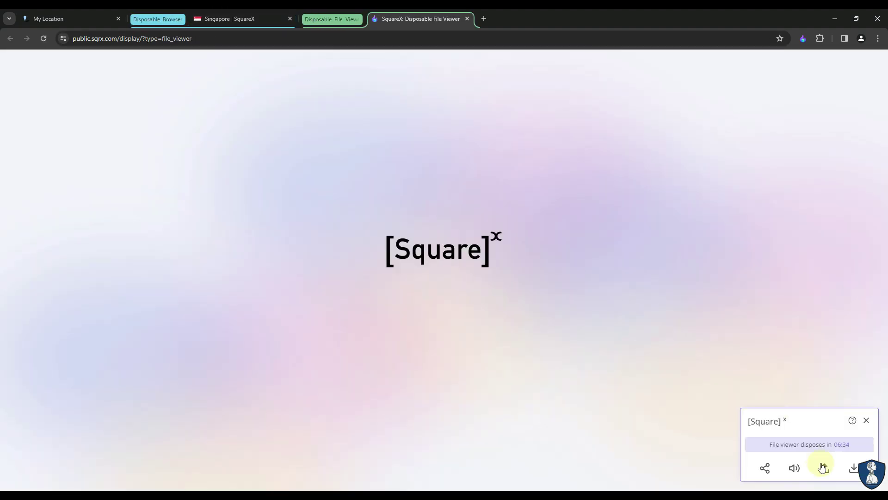
Upload squareX.txt from the Desktop into the Disposable File Viewer and inspect its URL lines
{"action": "left_click", "coordinate": [825, 468]}
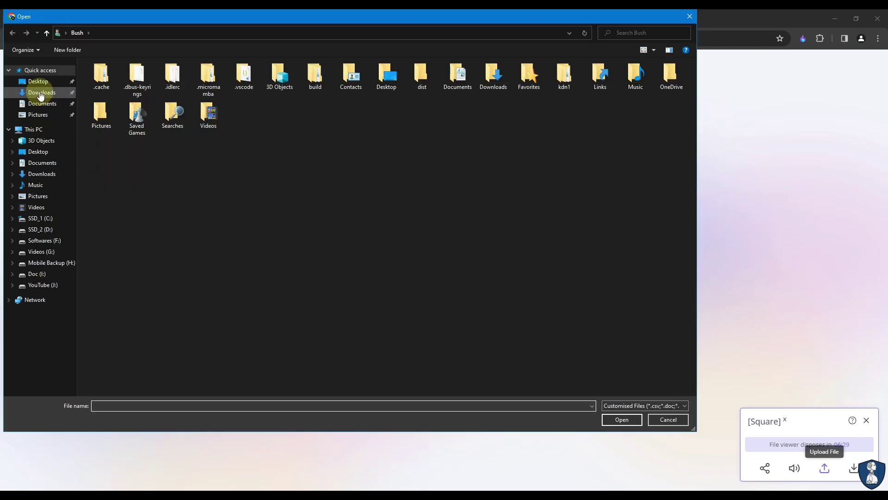
{"action": "left_click", "coordinate": [37, 81]}
{"action": "left_click", "coordinate": [108, 77]}
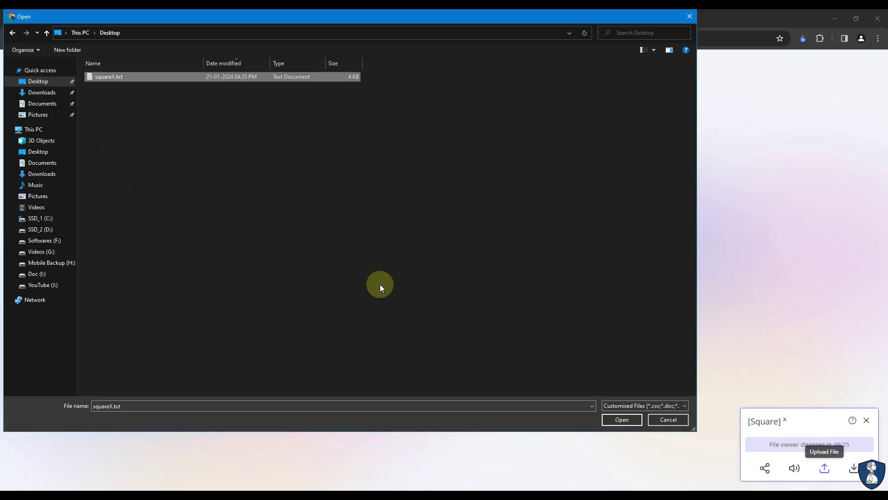
{"action": "left_click", "coordinate": [622, 420]}
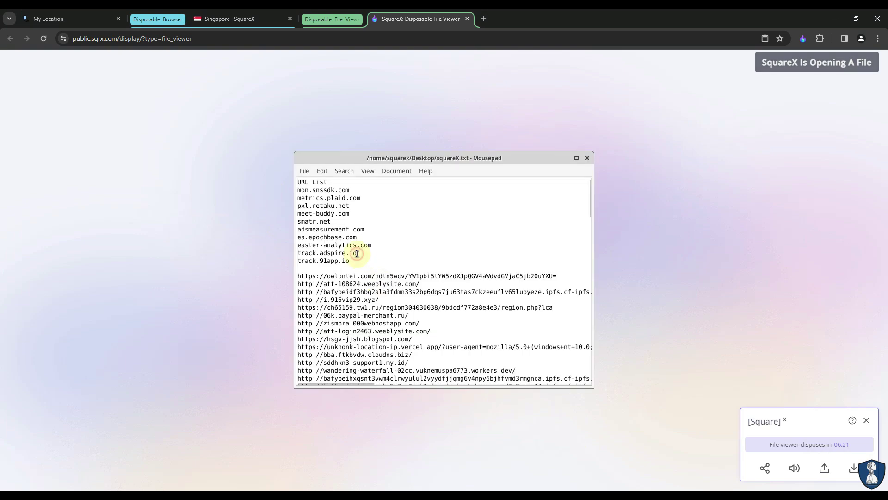
{"action": "left_click", "coordinate": [357, 254]}
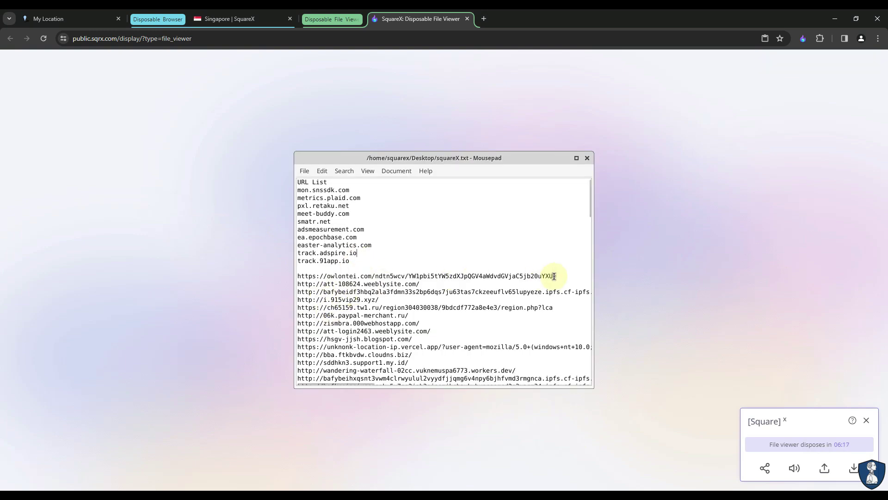
{"action": "left_click_drag", "start_coordinate": [302, 276], "coordinate": [297, 270]}
In the Singapore browser, close the PDF tab and search for 'word document' instead of pdf
{"action": "left_click", "coordinate": [227, 18]}
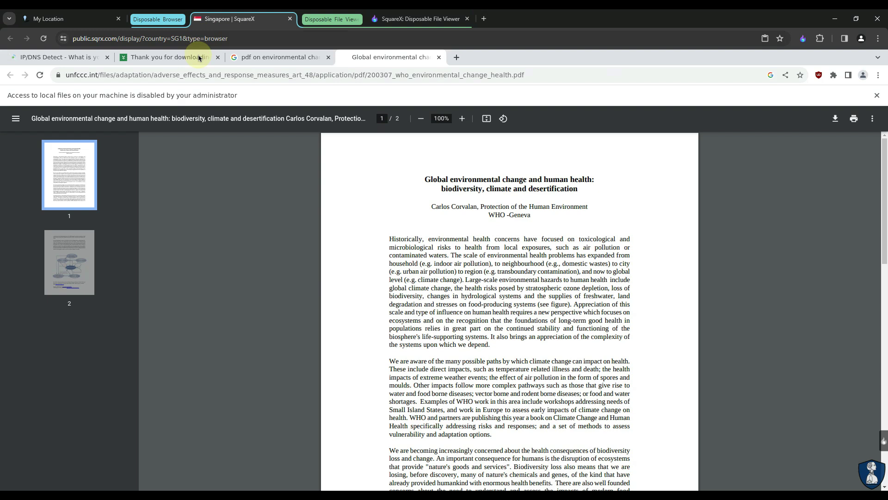
{"action": "left_click", "coordinate": [440, 57]}
{"action": "double_click", "coordinate": [113, 107]}
{"action": "type", "text": "word d"}
{"action": "type", "text": "ocument on environmental changes"}
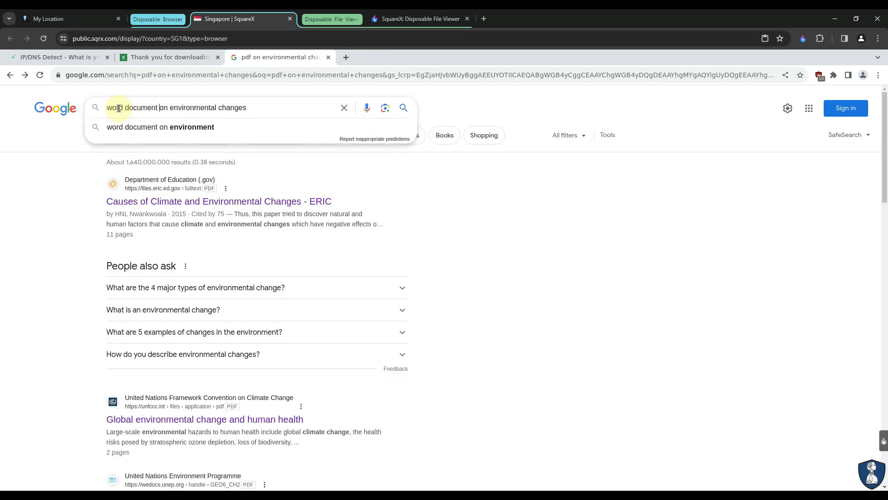
{"action": "key", "text": "Return"}
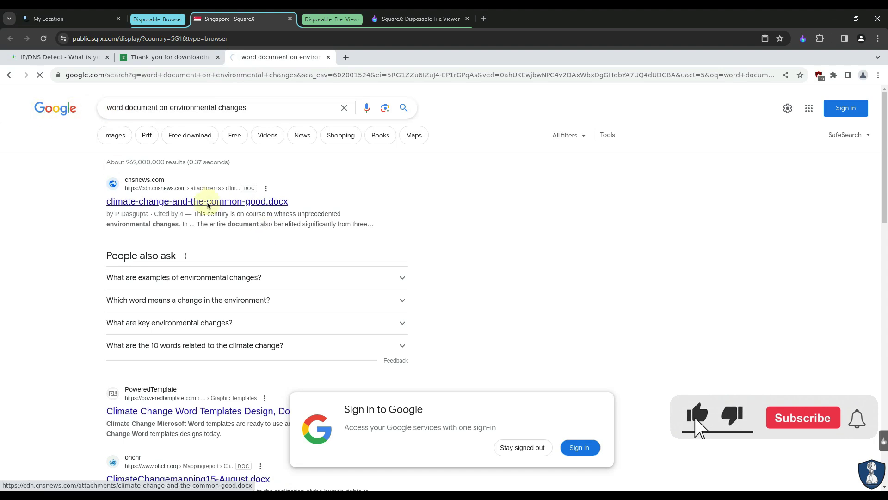
Open the climate-change-and-the-common-good.docx result in the Disposable File Viewer and scroll through it
{"action": "left_click", "coordinate": [209, 201]}
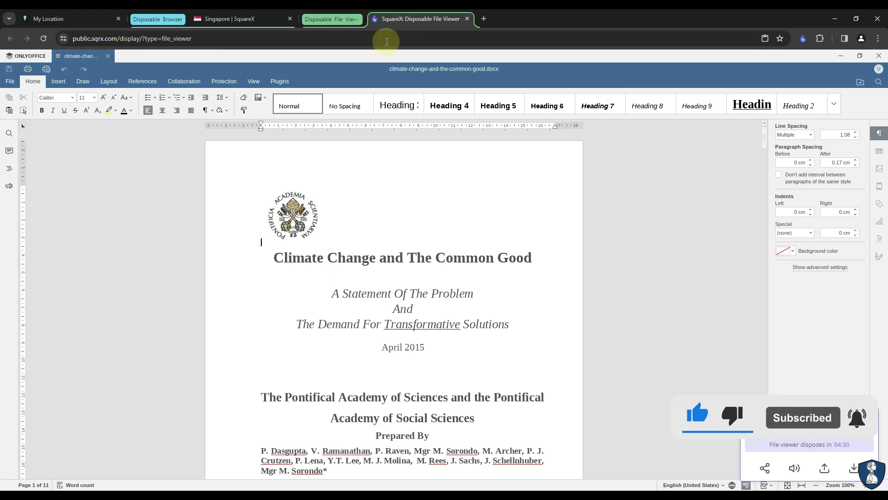
{"action": "left_click", "coordinate": [476, 254]}
{"action": "scroll", "coordinate": [348, 270], "scroll_direction": "down", "scroll_amount": 5}
{"action": "scroll", "coordinate": [349, 271], "scroll_direction": "up", "scroll_amount": 5}
Cancel leaving the file viewer, then show and close the list of downloadable files
{"action": "left_click", "coordinate": [467, 19]}
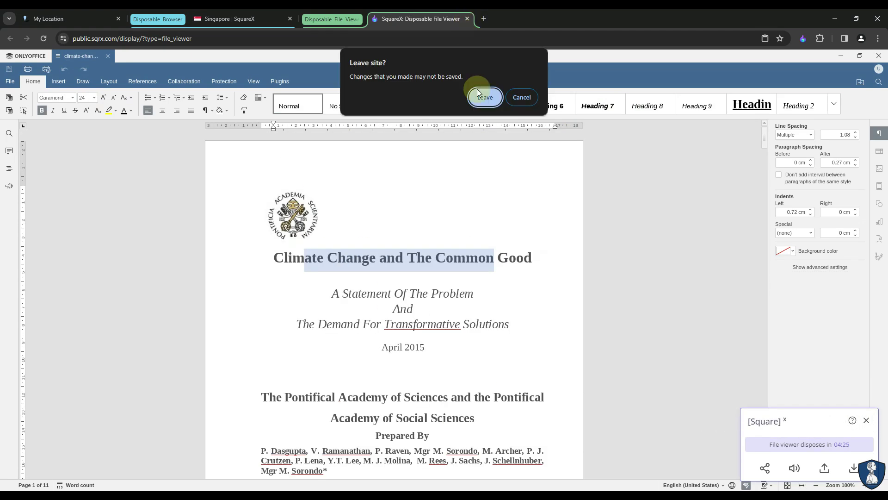
{"action": "left_click", "coordinate": [505, 99]}
{"action": "left_click", "coordinate": [853, 468]}
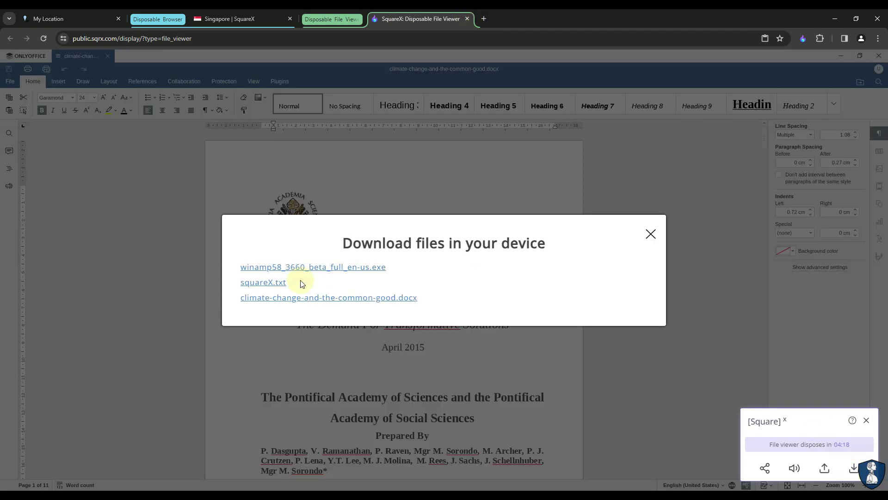
{"action": "left_click", "coordinate": [651, 234]}
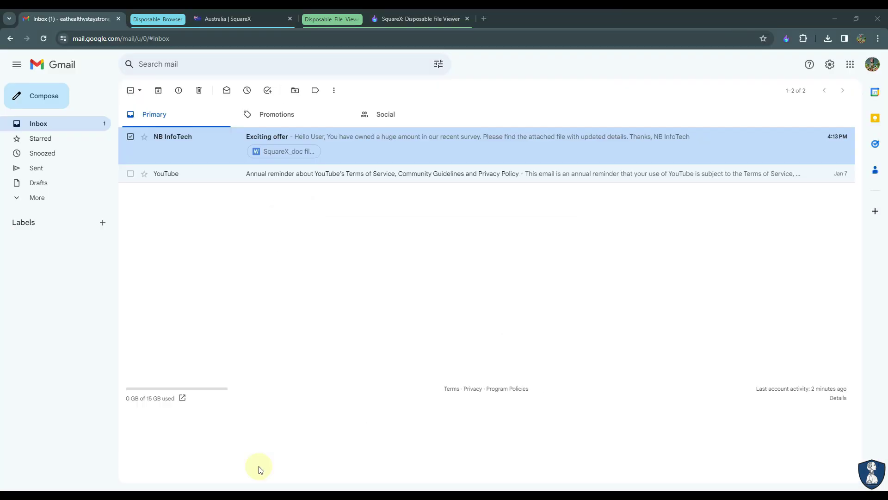
Open the Exciting offer email and highlight its subject and part of the message
{"action": "left_click", "coordinate": [199, 159]}
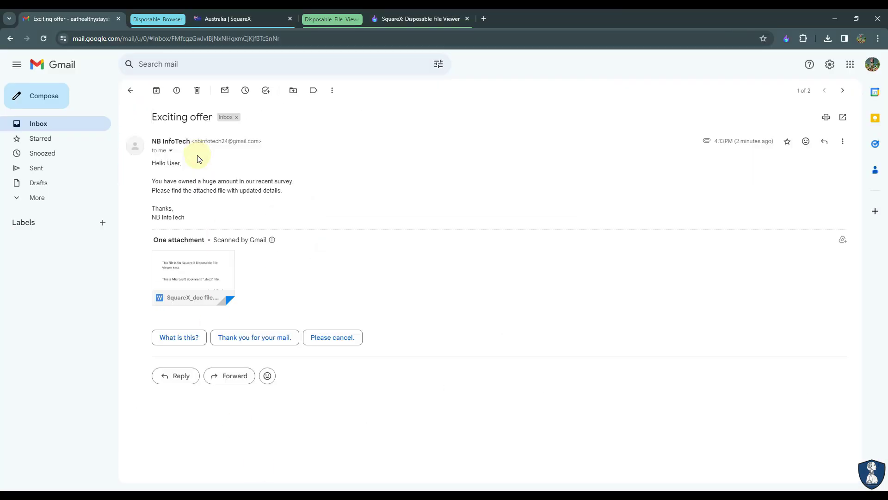
{"action": "left_click_drag", "start_coordinate": [153, 119], "coordinate": [200, 118]}
{"action": "left_click_drag", "start_coordinate": [155, 181], "coordinate": [282, 191]}
{"action": "left_click", "coordinate": [173, 190]}
Open the attachment SquareX_doc_file_2.docx with Open In SquareX, highlight its text, then close the viewer
{"action": "right_click", "coordinate": [192, 267]}
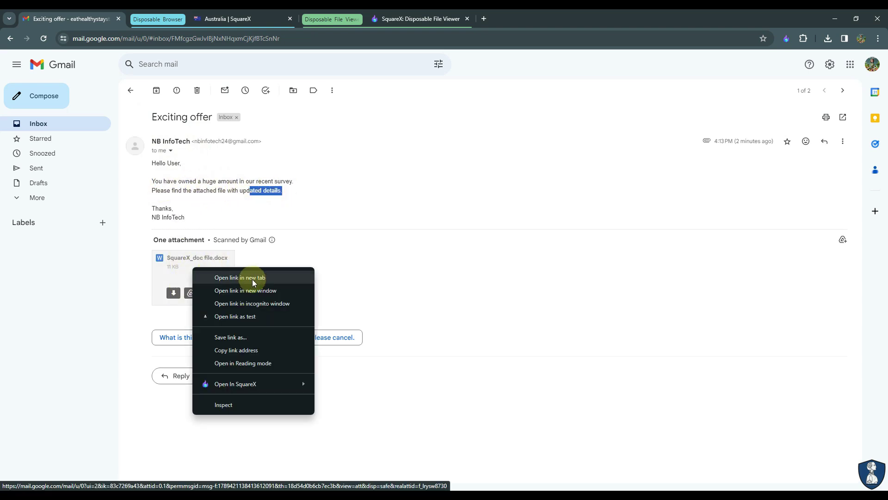
{"action": "mouse_move", "coordinate": [303, 384]}
{"action": "left_click", "coordinate": [337, 389]}
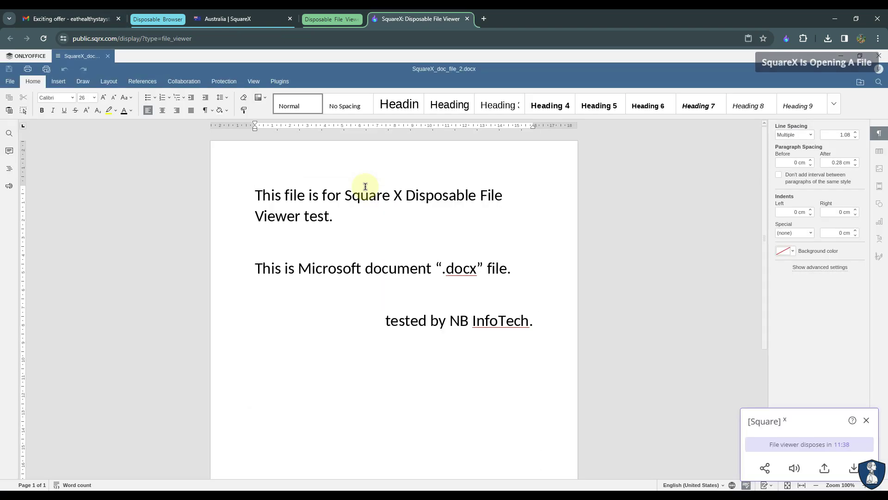
{"action": "left_click_drag", "start_coordinate": [455, 273], "coordinate": [274, 194]}
{"action": "left_click", "coordinate": [468, 19]}
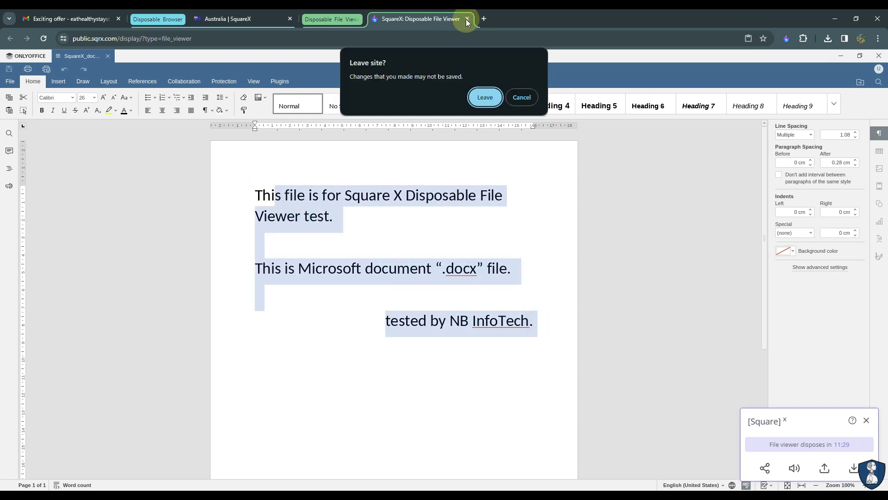
Leave the file viewer, then regenerate the disposable email address twice from the SquareX panel
{"action": "left_click", "coordinate": [485, 98]}
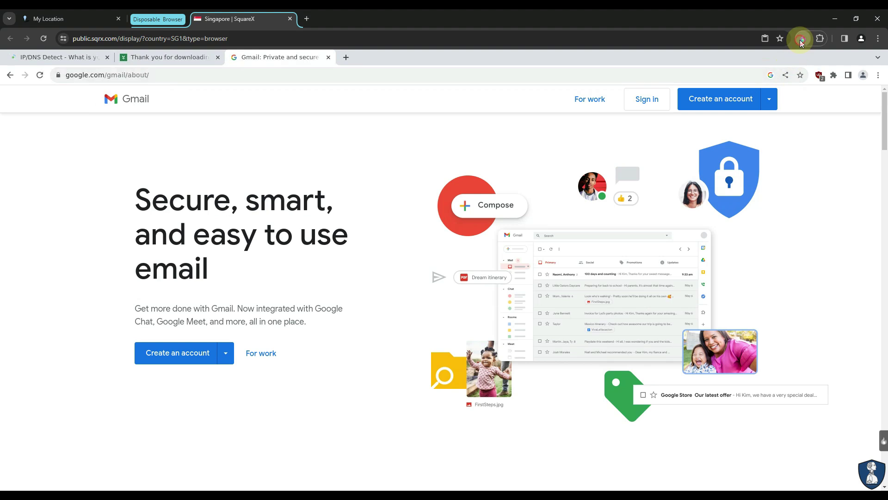
{"action": "left_click", "coordinate": [803, 38]}
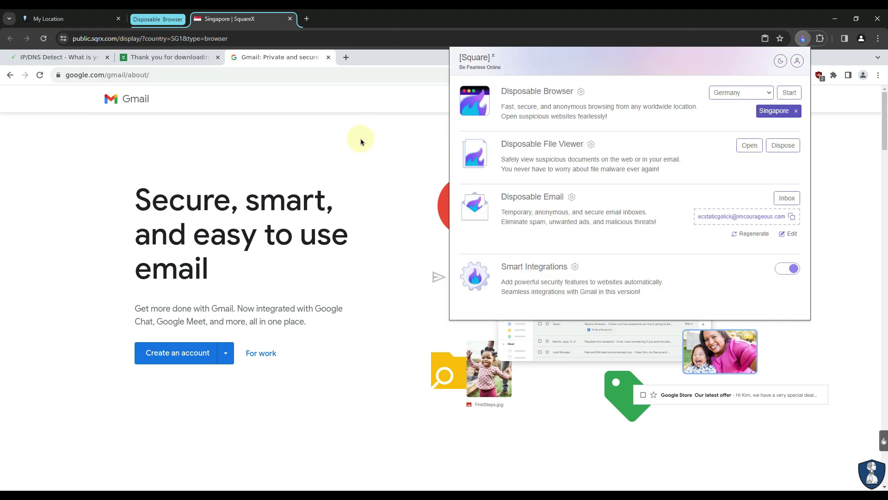
{"action": "left_click_drag", "start_coordinate": [503, 198], "coordinate": [558, 197]}
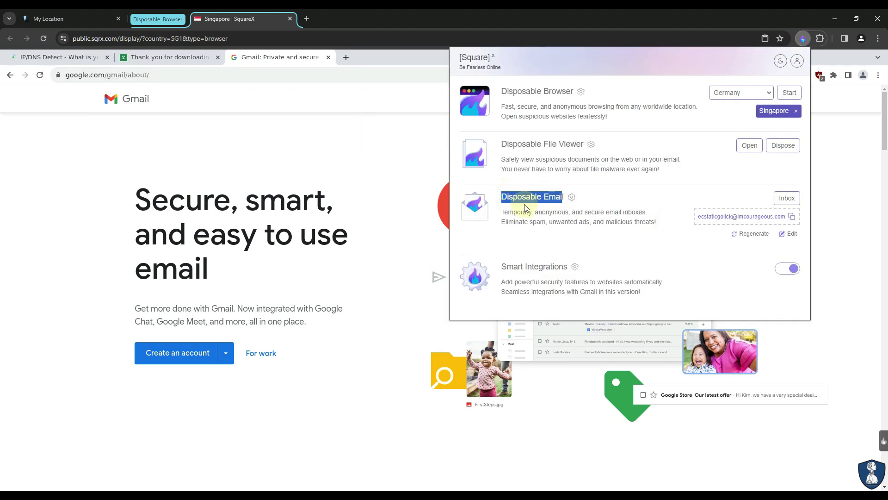
{"action": "left_click", "coordinate": [750, 236]}
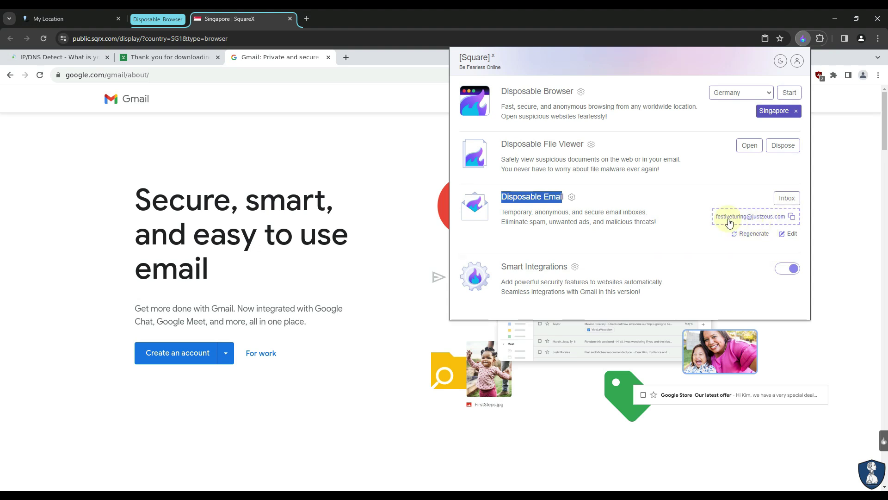
{"action": "left_click", "coordinate": [748, 235]}
Edit the disposable address to a custom username on justzeus.com and apply the change
{"action": "left_click", "coordinate": [789, 234]}
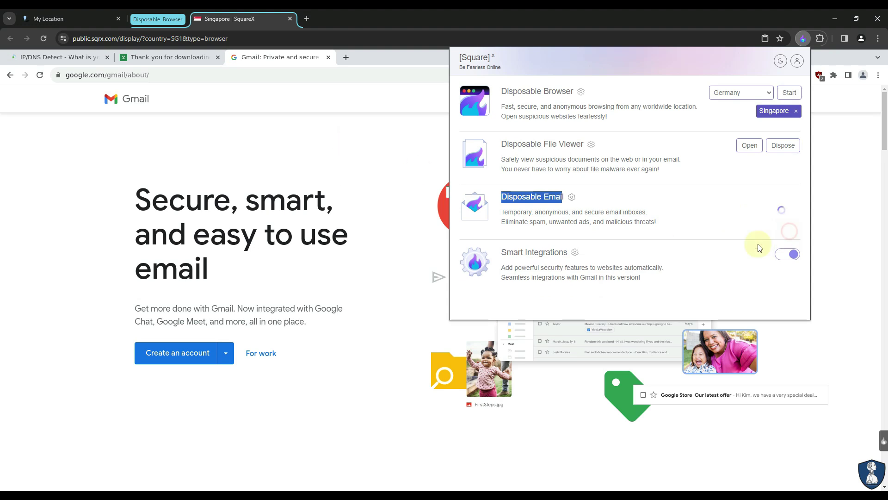
{"action": "left_click_drag", "start_coordinate": [774, 199], "coordinate": [711, 204]}
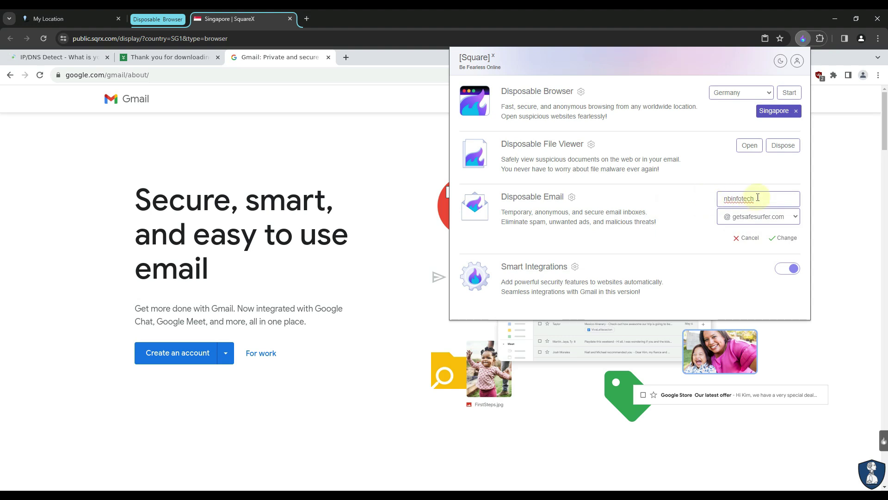
{"action": "left_click", "coordinate": [771, 223]}
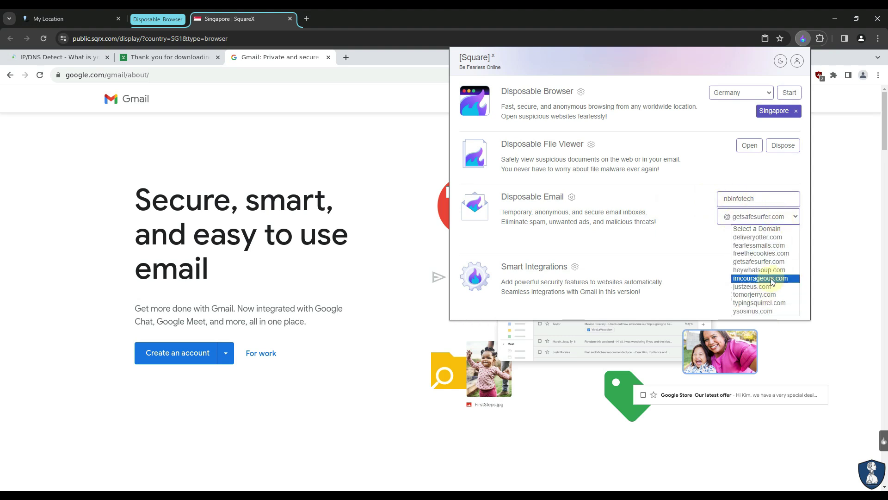
{"action": "left_click", "coordinate": [750, 288]}
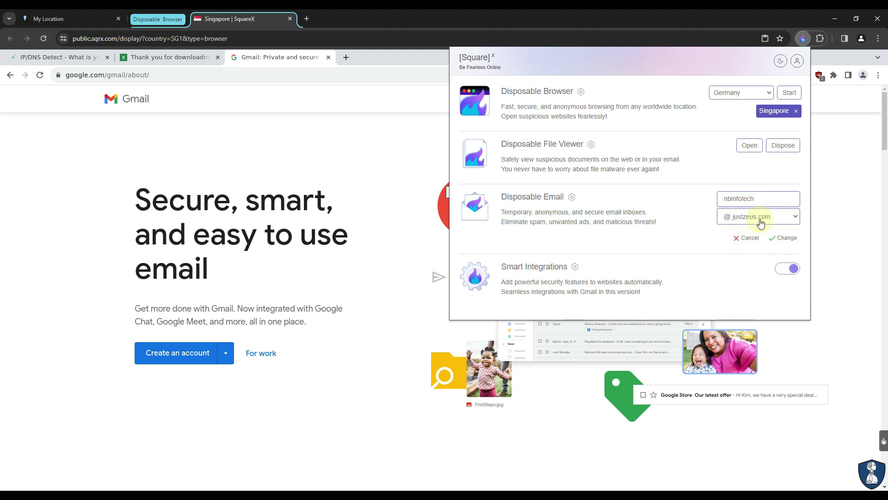
{"action": "left_click", "coordinate": [785, 237]}
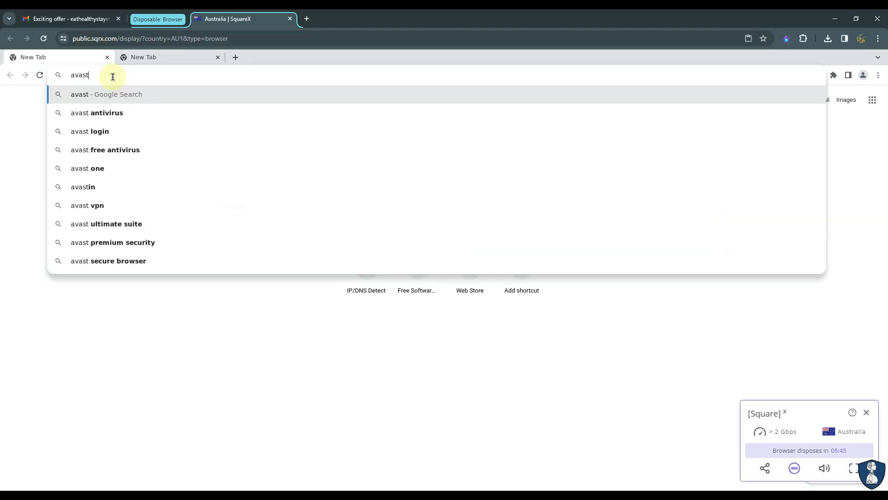
Load avast.com, close the SquareX panel, and accept Avast's cookie notice
{"action": "type", "text": ".com"}
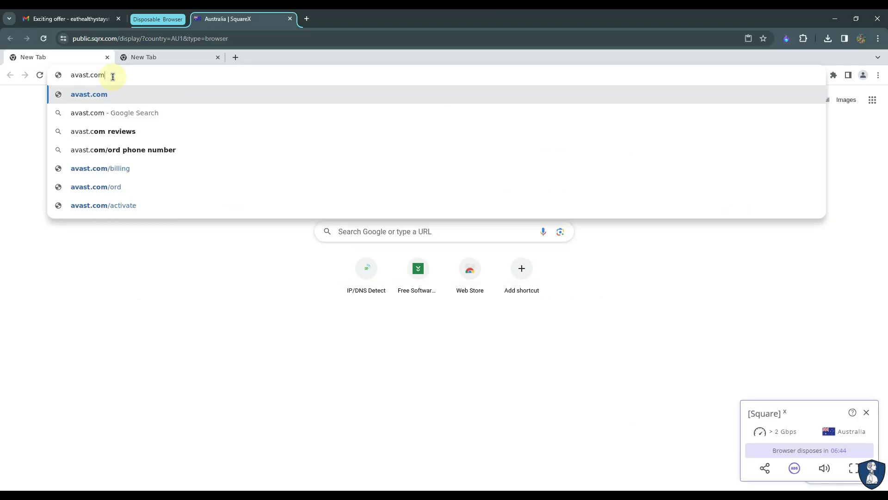
{"action": "key", "text": "Return"}
{"action": "left_click", "coordinate": [866, 412]}
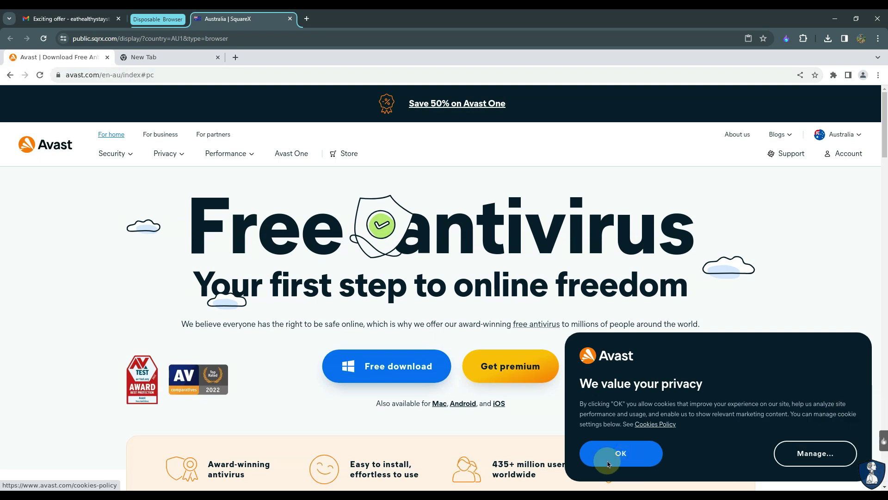
{"action": "left_click", "coordinate": [602, 477]}
{"action": "left_click", "coordinate": [841, 136]}
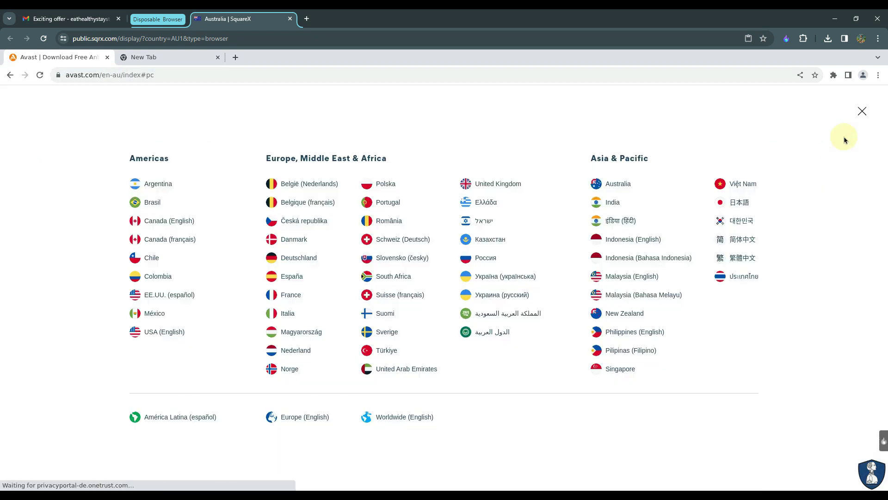
{"action": "left_click", "coordinate": [861, 112]}
{"action": "left_click", "coordinate": [849, 157]}
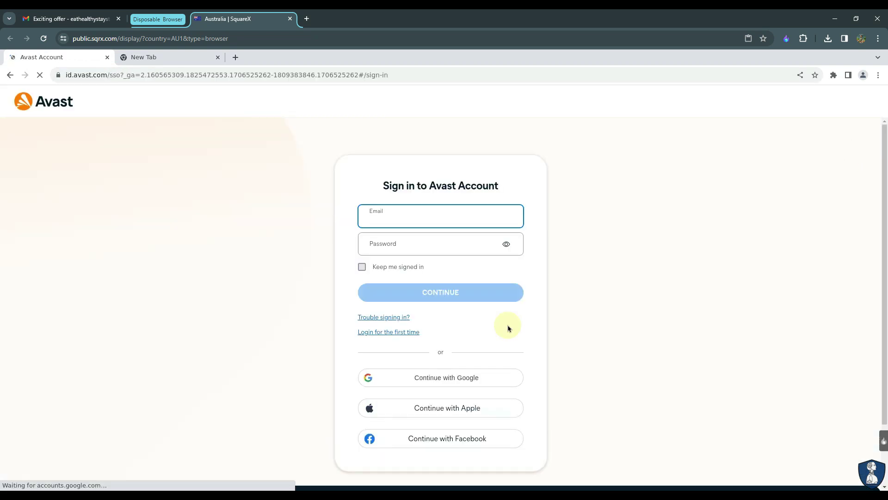
{"action": "left_click", "coordinate": [436, 291]}
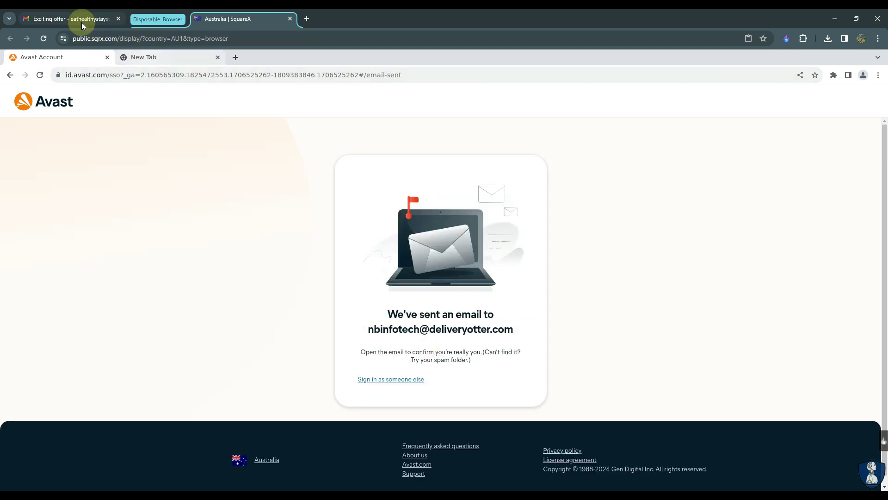
{"action": "left_click", "coordinate": [733, 469]}
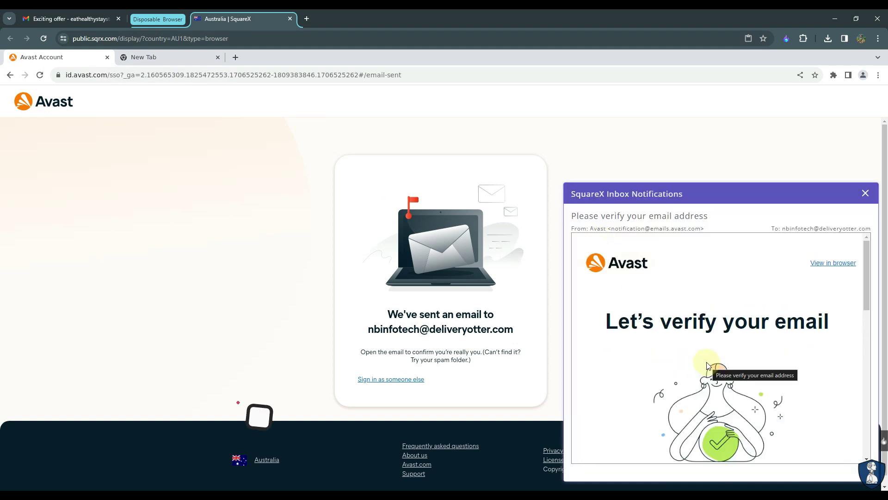
{"action": "scroll", "coordinate": [727, 322], "scroll_direction": "down", "scroll_amount": 5}
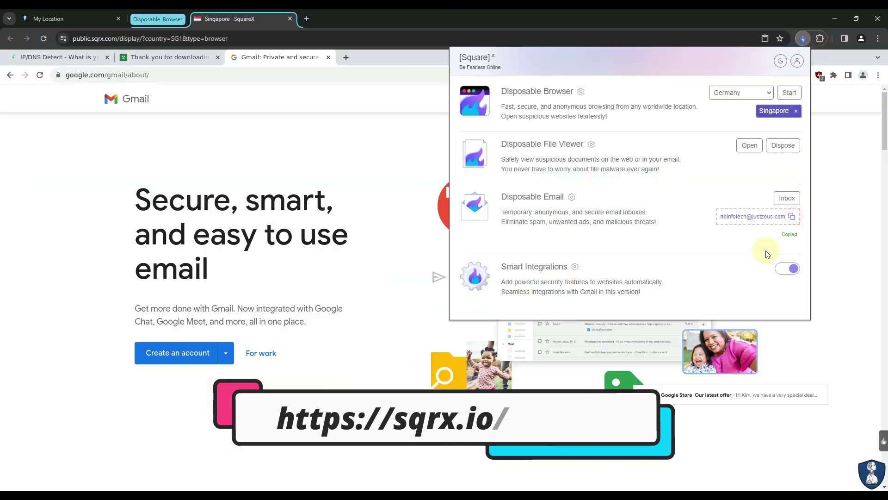
Close the SquareX panel and load avast.com in a new tab
{"action": "left_click", "coordinate": [346, 57]}
{"action": "left_click", "coordinate": [346, 57]}
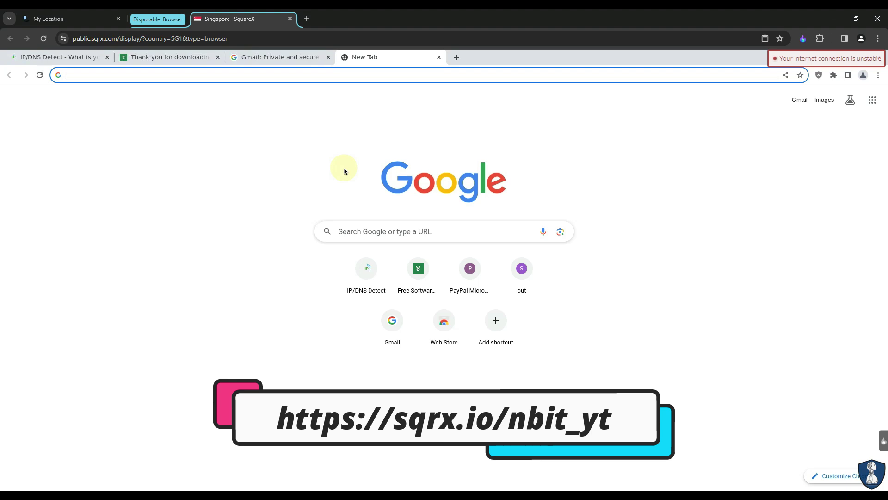
{"action": "type", "text": "ava"}
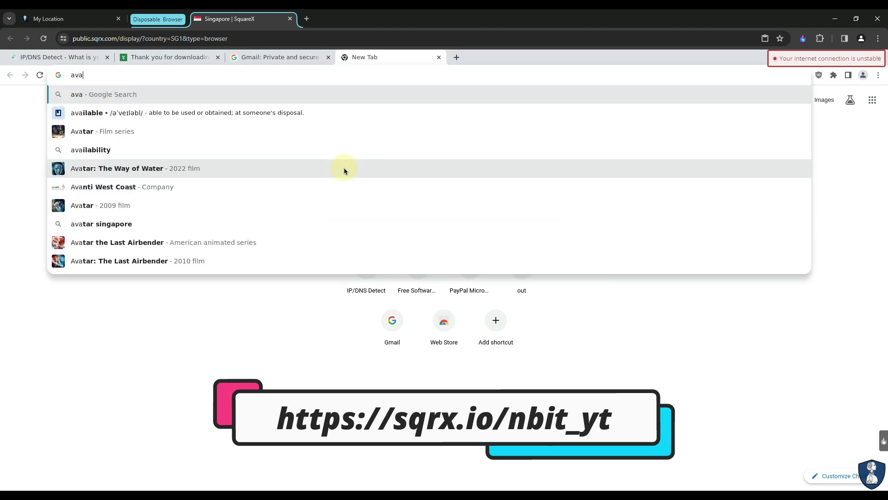
{"action": "type", "text": "st.com"}
{"action": "key", "text": "Return"}
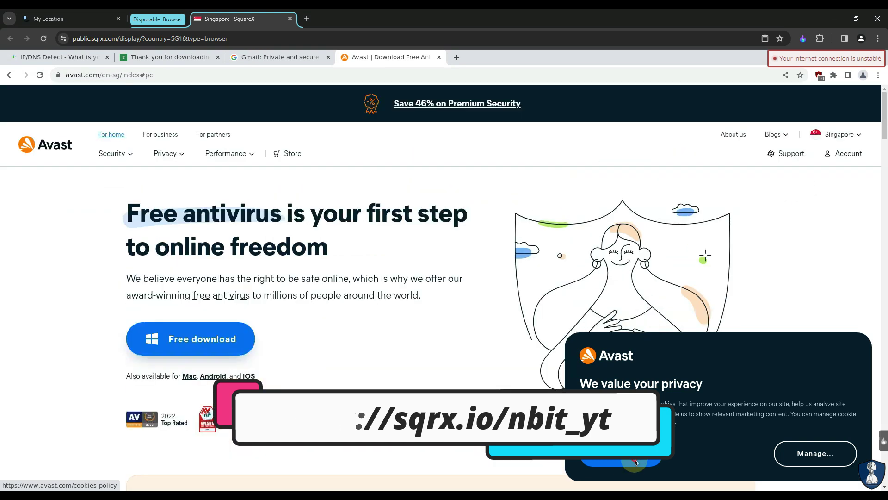
On Avast's sign-in page, paste the copied address as the password, reveal it, then close the tab
{"action": "left_click", "coordinate": [841, 158]}
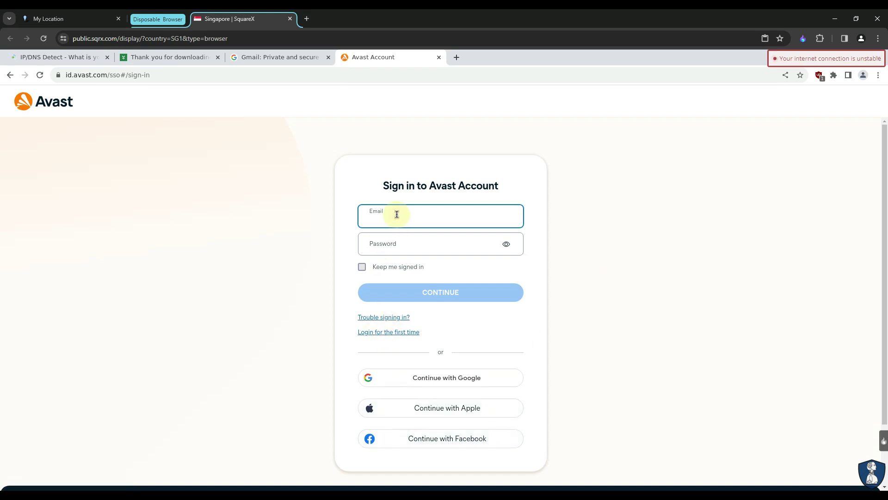
{"action": "left_click", "coordinate": [401, 248]}
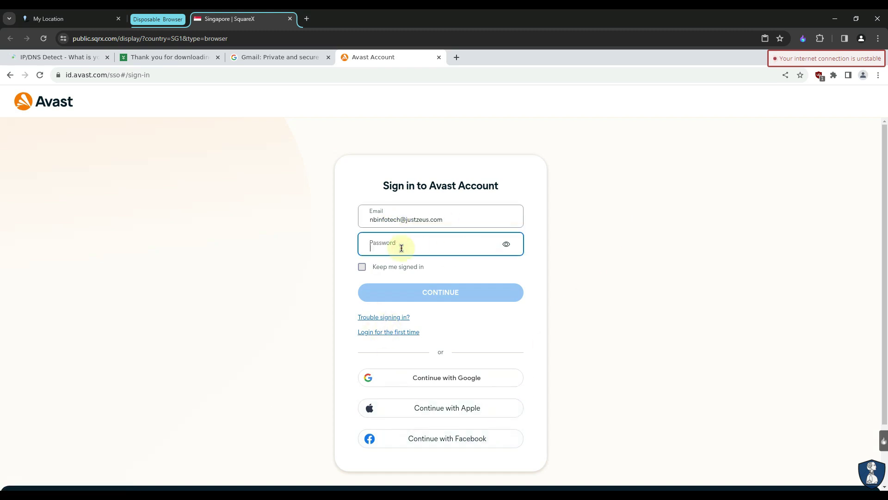
{"action": "key", "text": "ctrl+v"}
{"action": "left_click", "coordinate": [505, 245]}
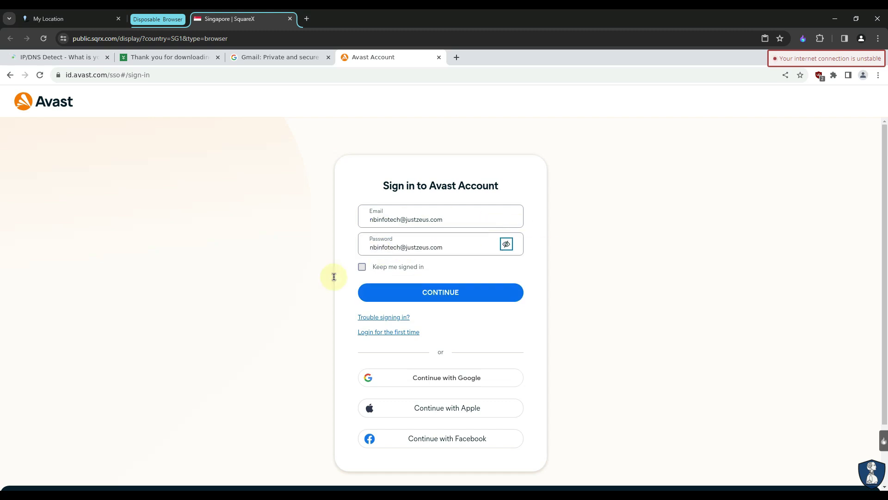
{"action": "left_click", "coordinate": [439, 57]}
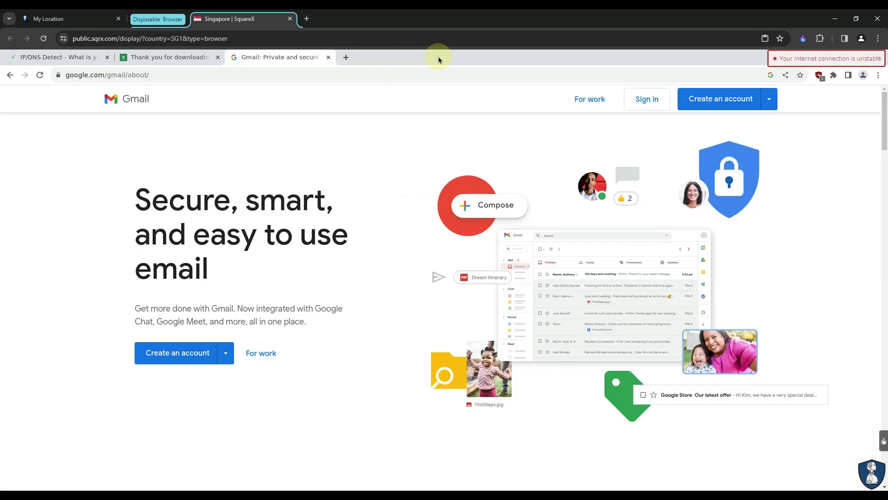
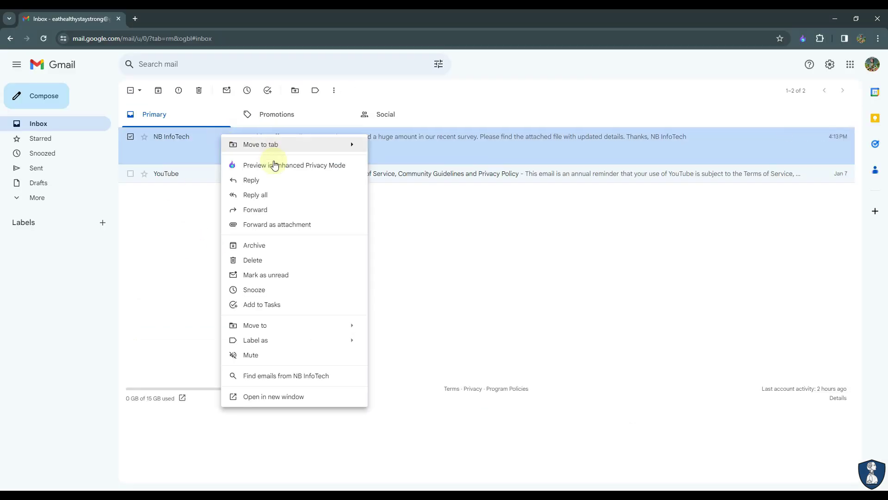
Preview the NB InfoTech 'Exciting offer' email in Enhanced Privacy Mode from the inbox context menu
{"action": "left_click", "coordinate": [305, 166]}
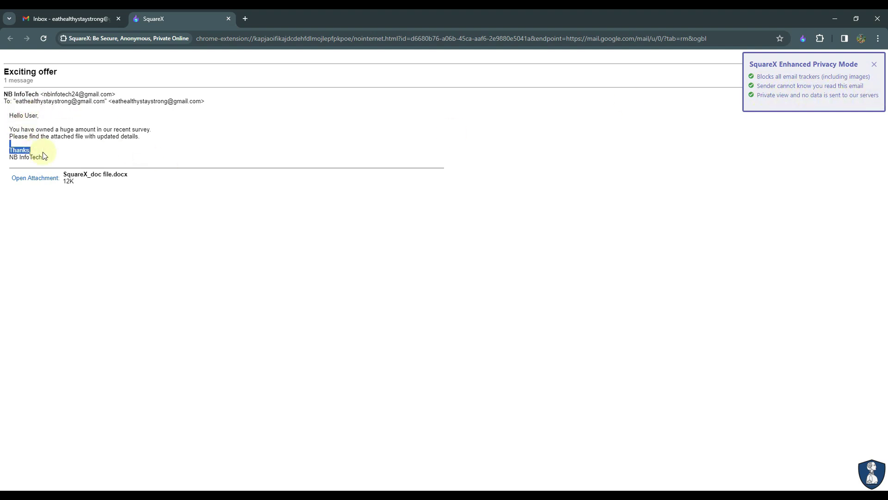
View SquareX_doc file.docx in the disposable viewer, select its text, then dispose of the viewer session
{"action": "left_click", "coordinate": [27, 179]}
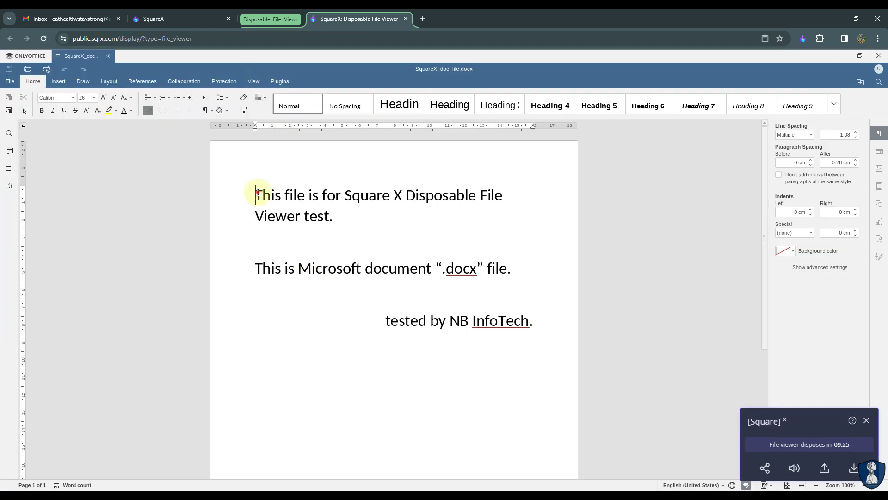
{"action": "left_click", "coordinate": [366, 259], "text": "shift"}
{"action": "left_click", "coordinate": [505, 290], "text": "shift"}
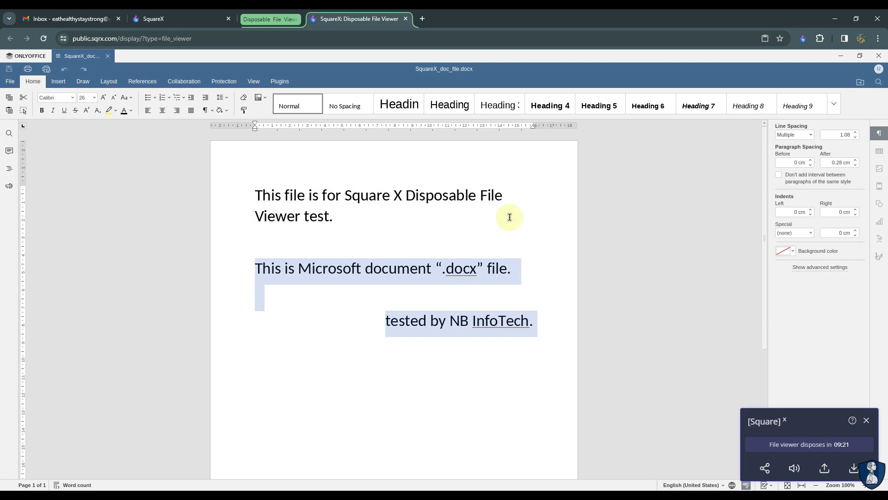
{"action": "left_click", "coordinate": [803, 41]}
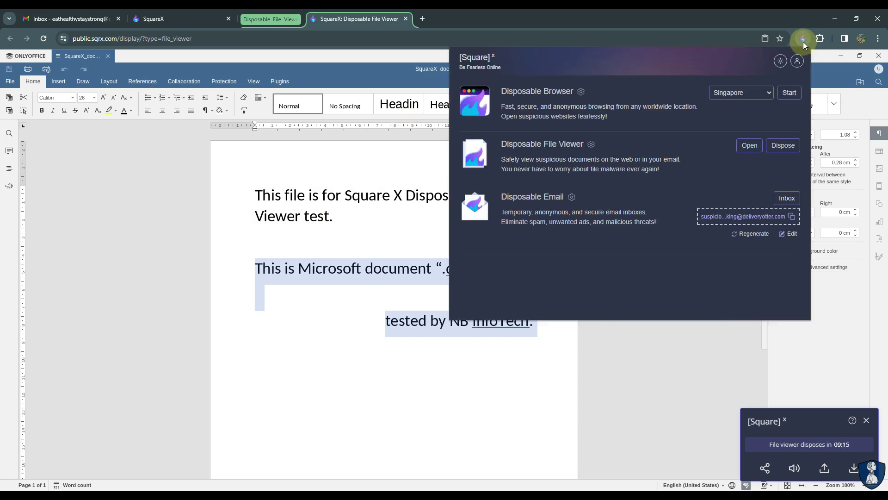
{"action": "left_click", "coordinate": [784, 146]}
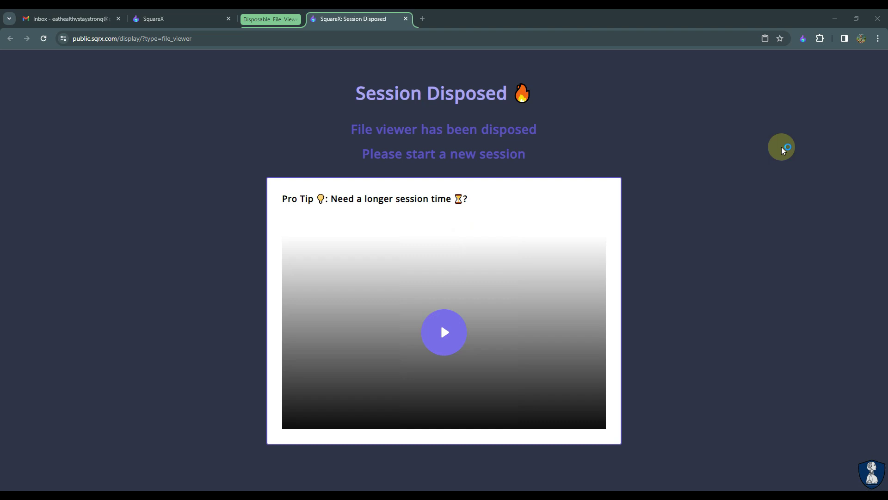
Close the Session Disposed and privacy-mode email tabs, then bring up the SquareX disposable tools
{"action": "left_click", "coordinate": [406, 19]}
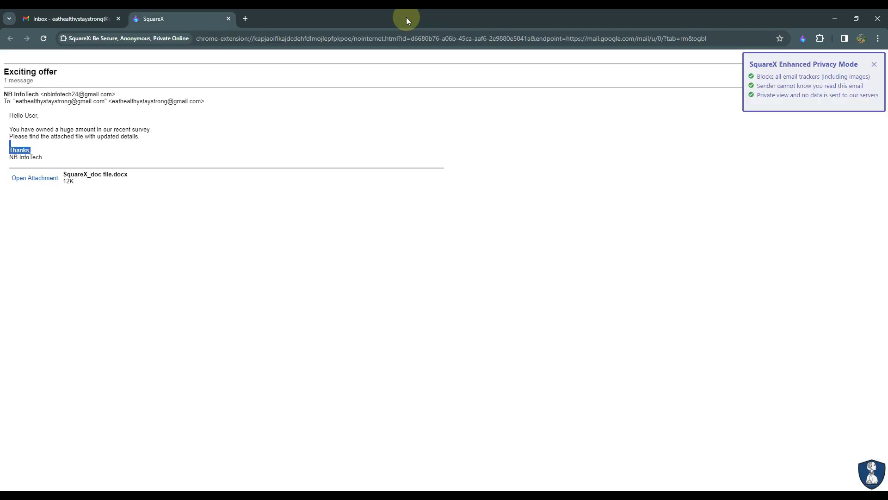
{"action": "left_click", "coordinate": [803, 39]}
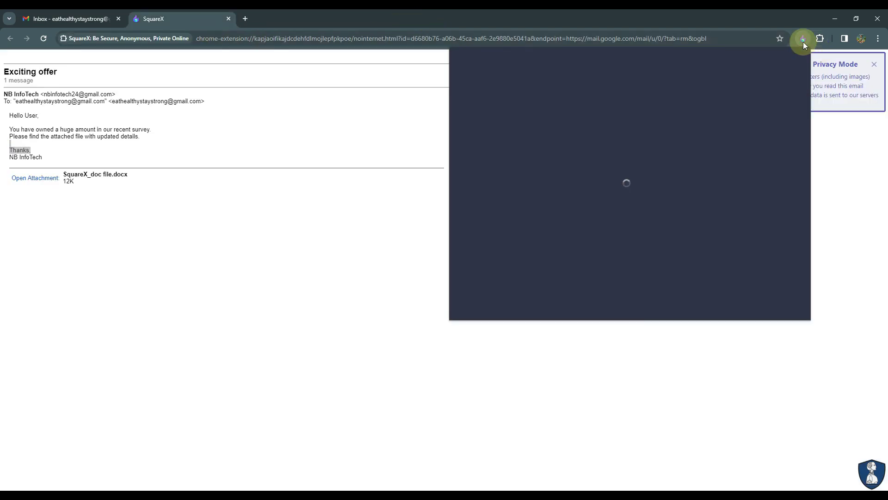
{"action": "left_click", "coordinate": [228, 19]}
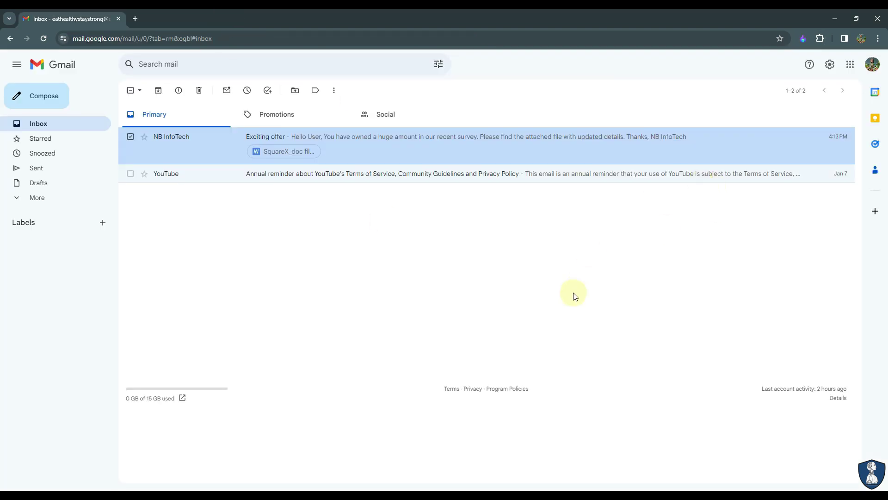
{"action": "left_click", "coordinate": [786, 38]}
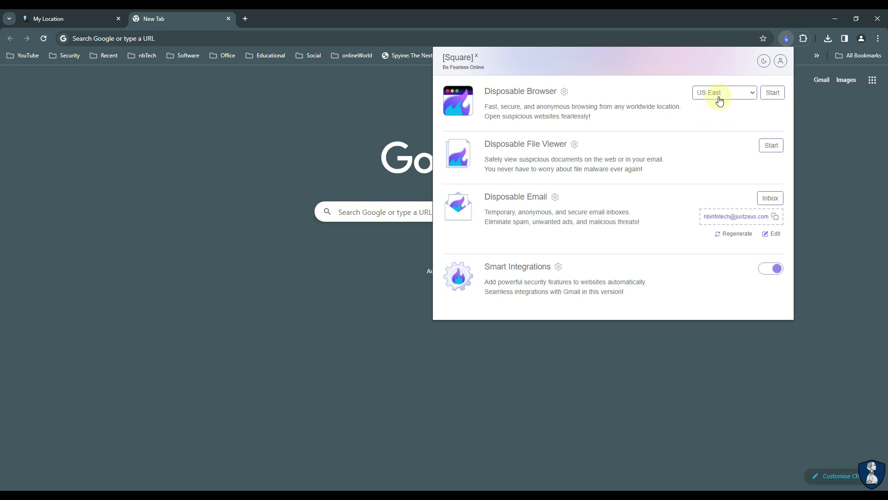
Choose Singapore as the Disposable Browser country and start the browser session
{"action": "left_click", "coordinate": [719, 92]}
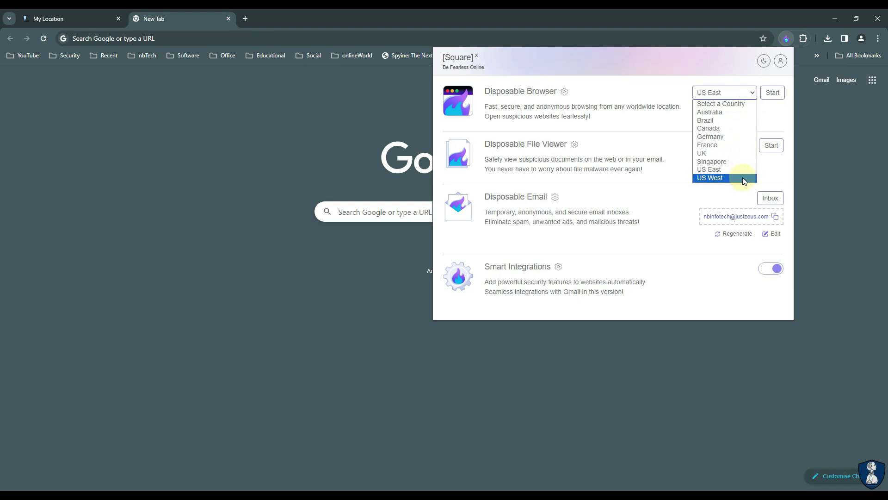
{"action": "left_click", "coordinate": [740, 160]}
{"action": "left_click", "coordinate": [773, 94]}
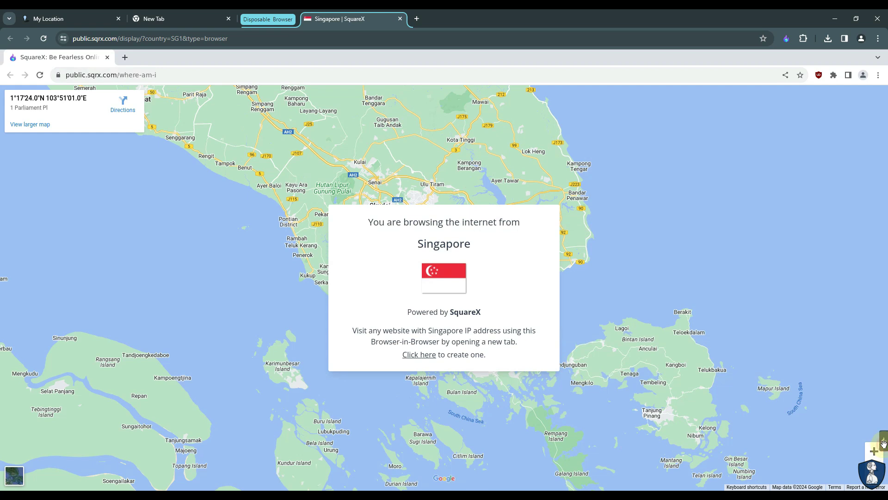
{"action": "left_click", "coordinate": [884, 443]}
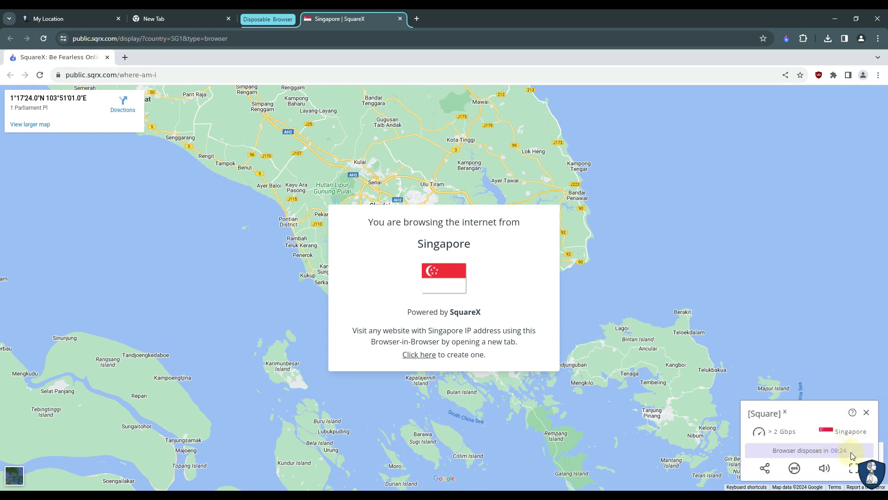
{"action": "left_click", "coordinate": [867, 413]}
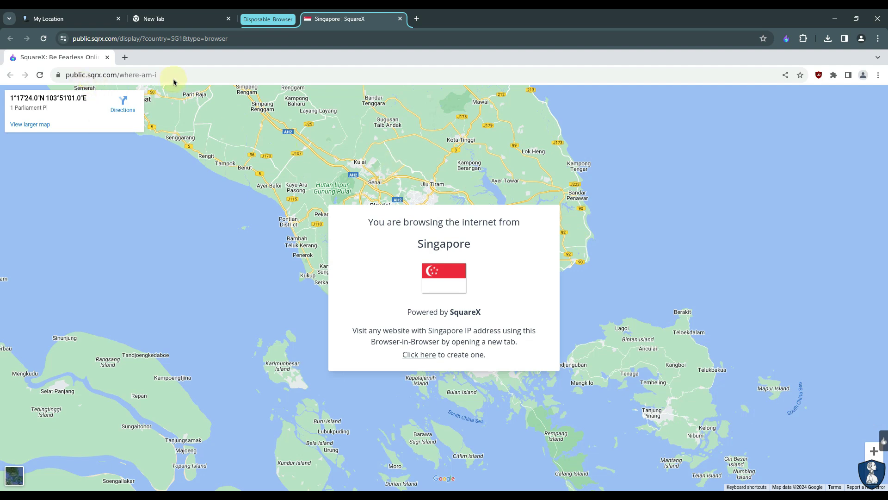